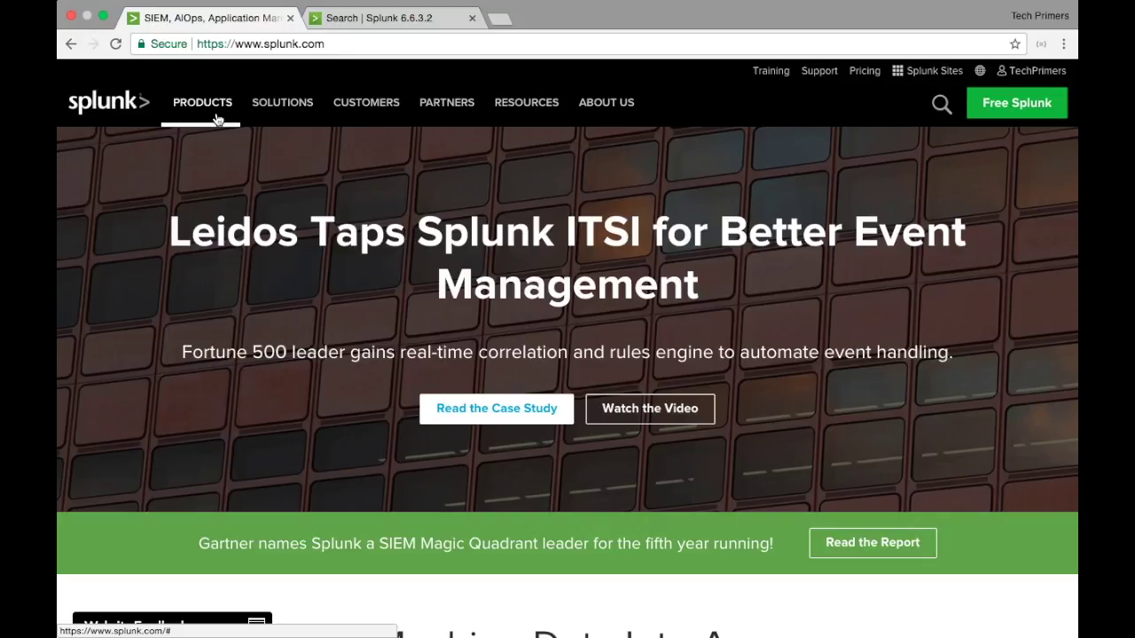
- Switch to the Splunk 6.6.3.2 search tab showing the tutorialdata.zip results
click(372, 18)
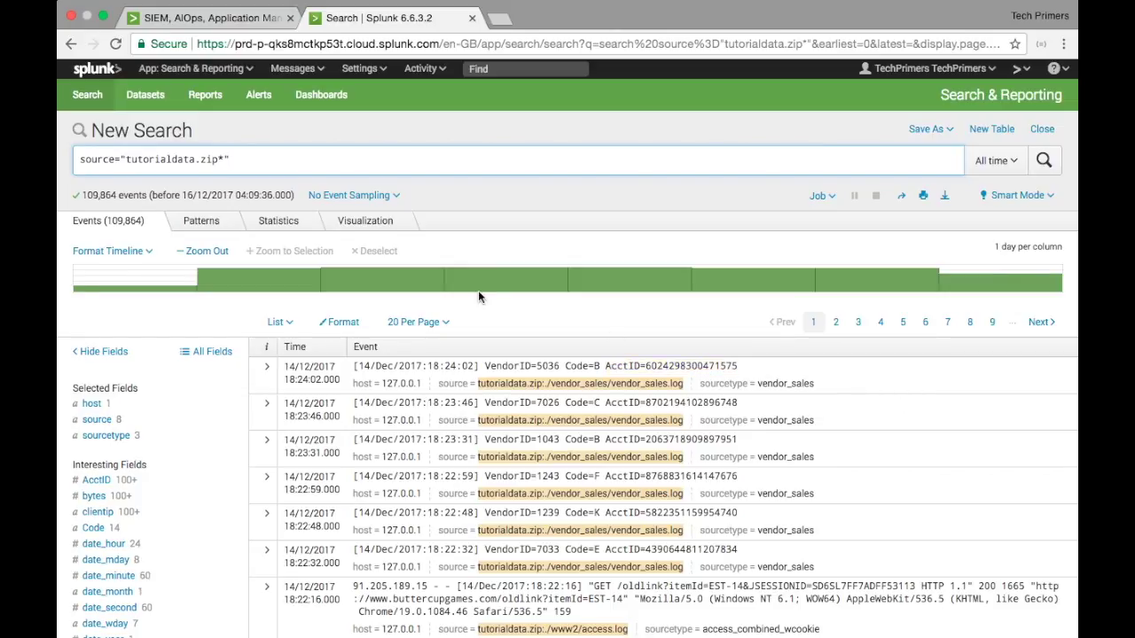
mouse_move(480, 298)
scroll(536, 358, down, 10)
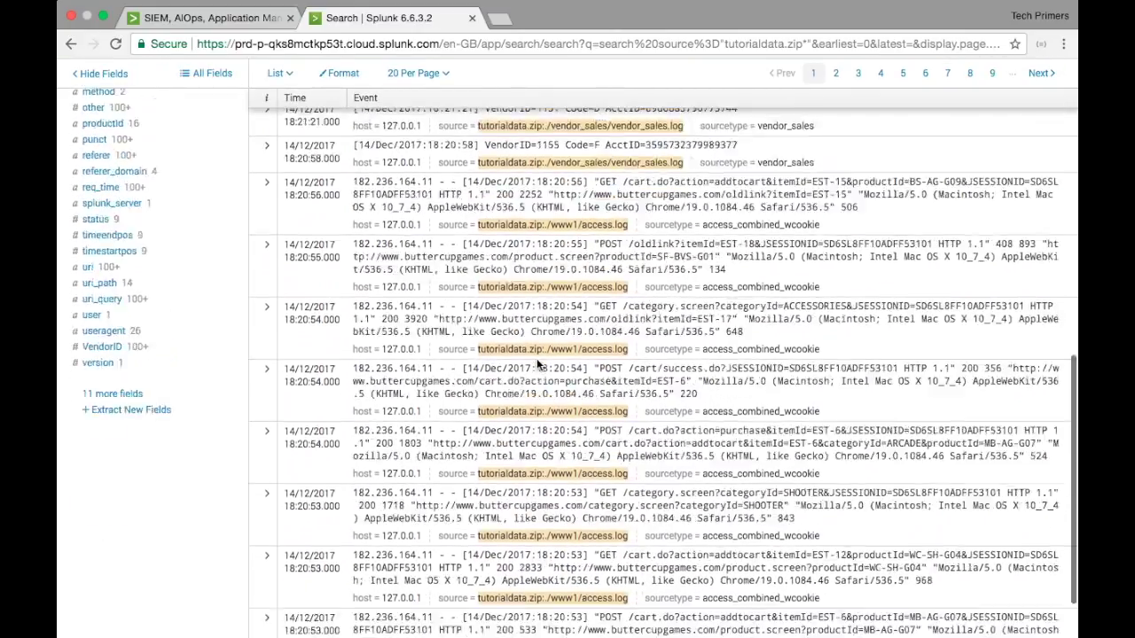
scroll(537, 359, up, 10)
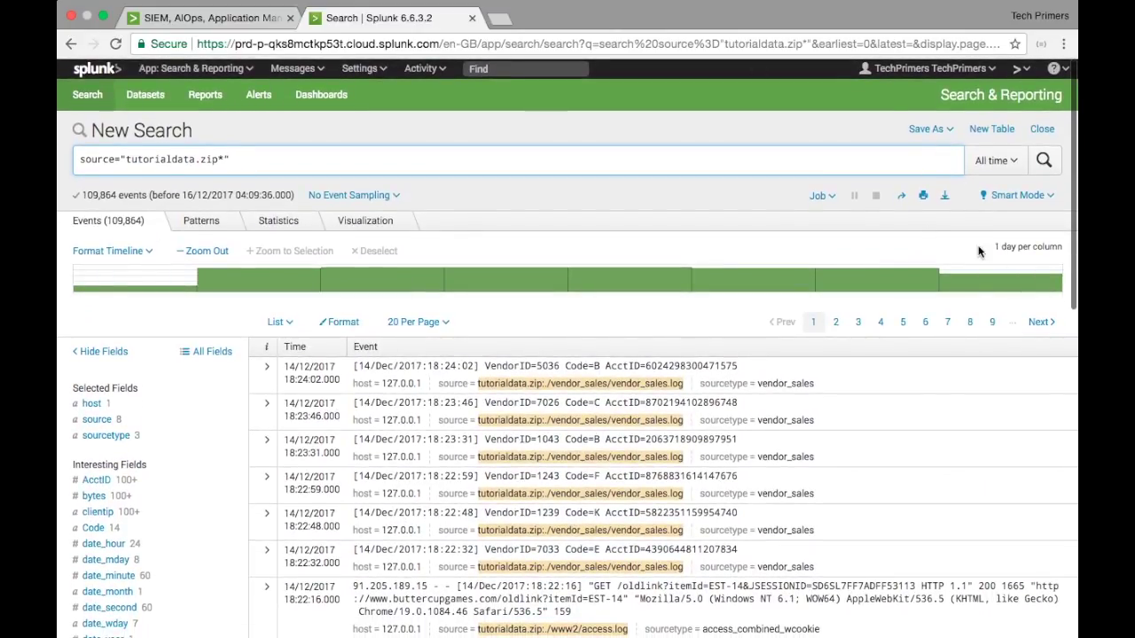
scroll(811, 598, down, 10)
scroll(812, 599, up, 10)
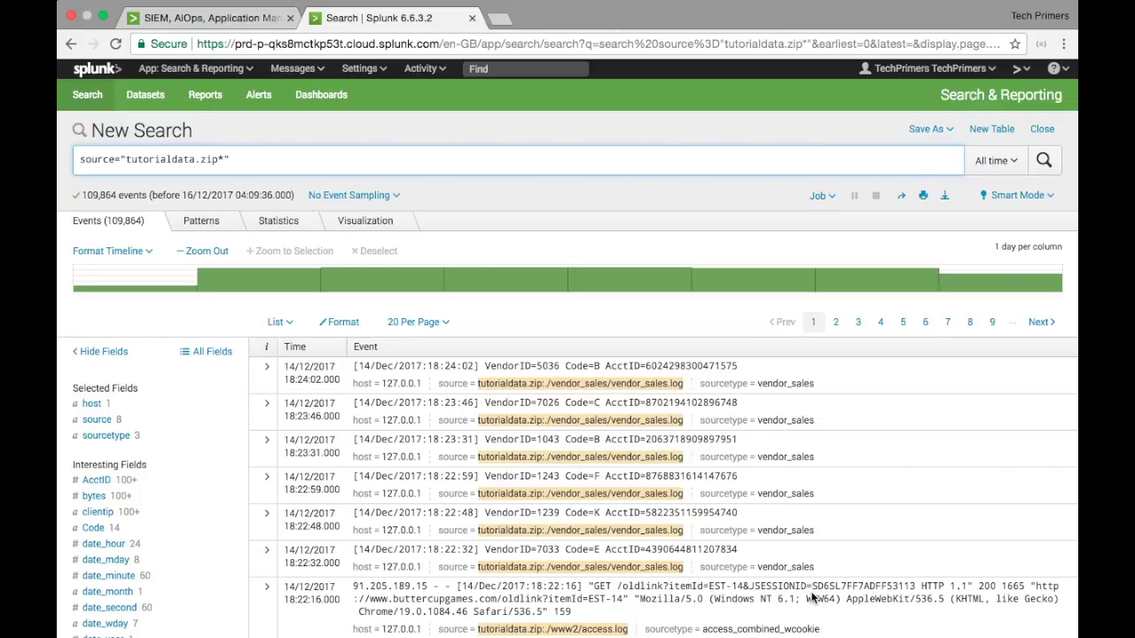
scroll(811, 598, down, 2)
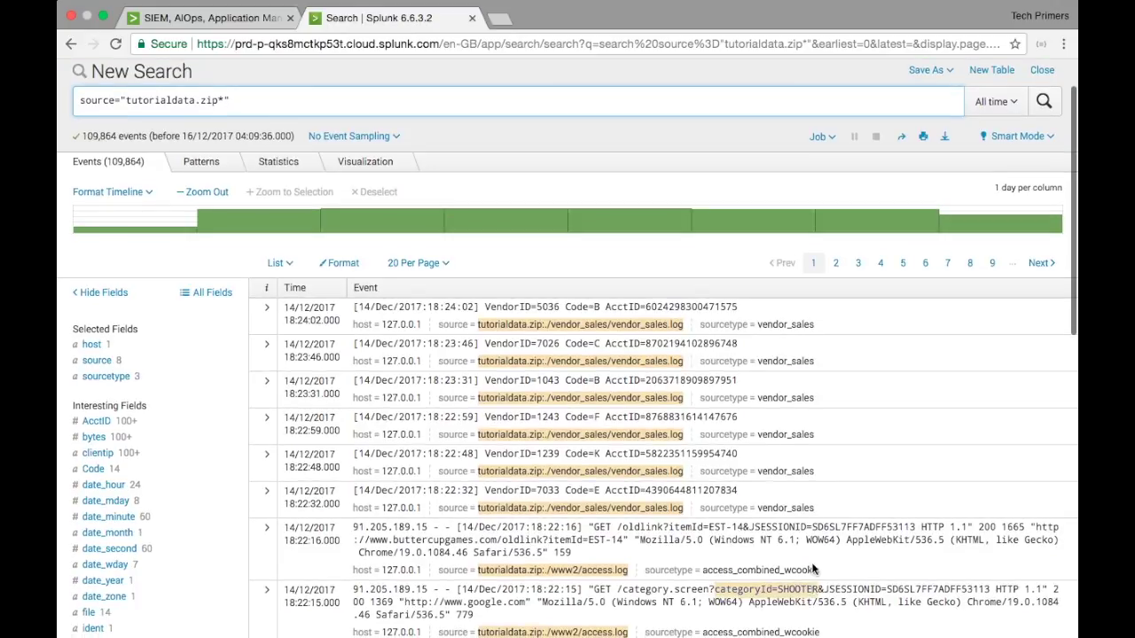
double_click(174, 101)
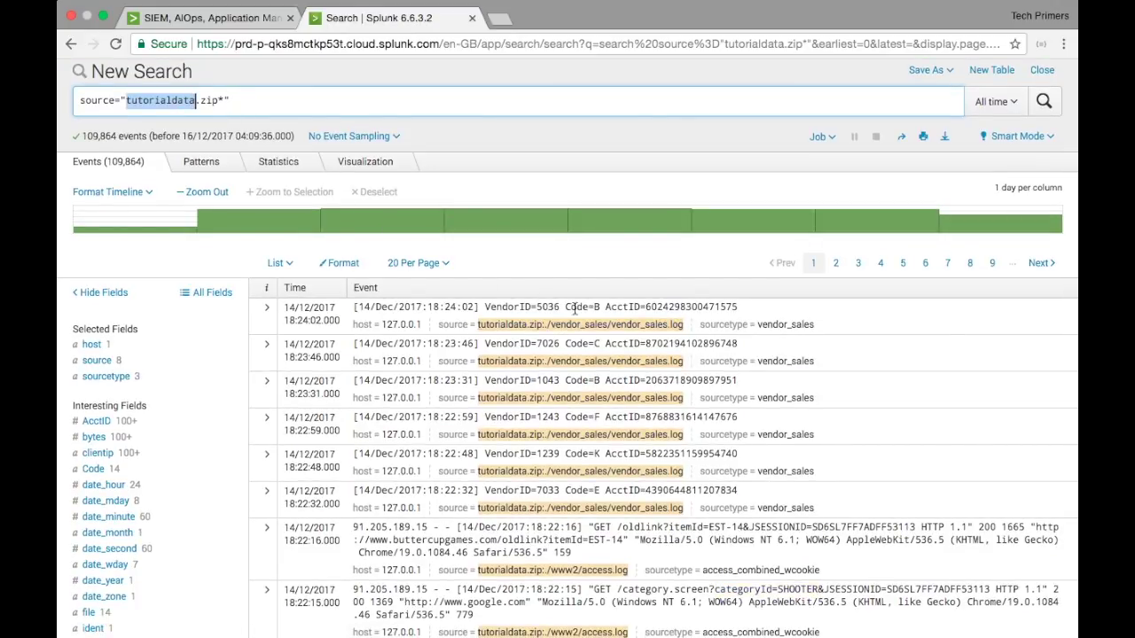
- Review the host, source and sourcetype value summaries, then filter to sourcetype vendor_sales
click(91, 347)
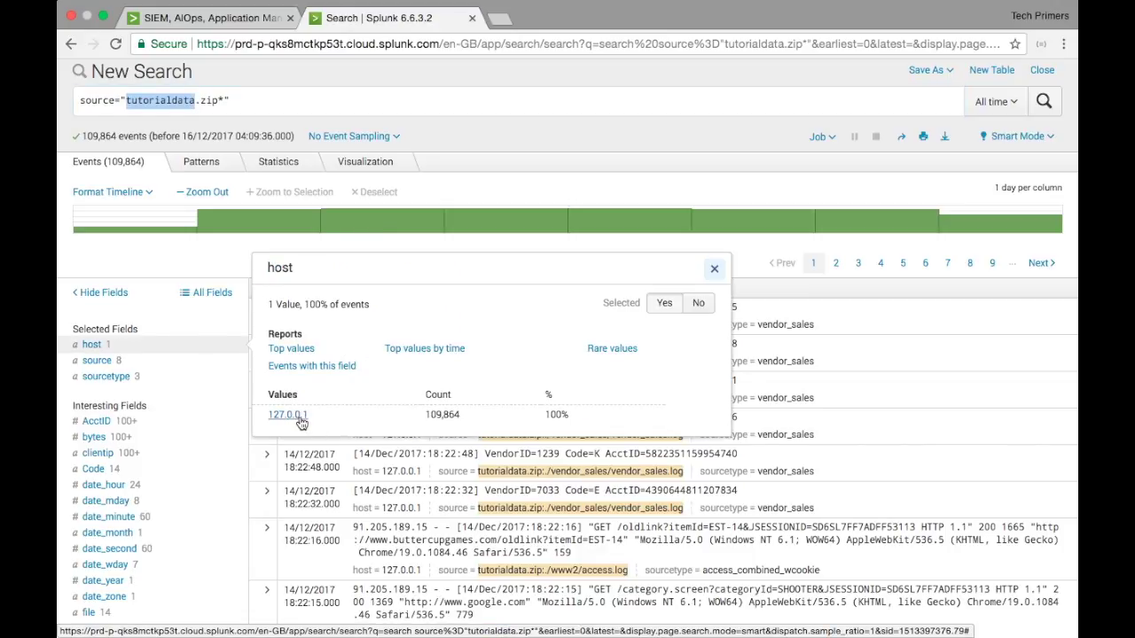
click(118, 363)
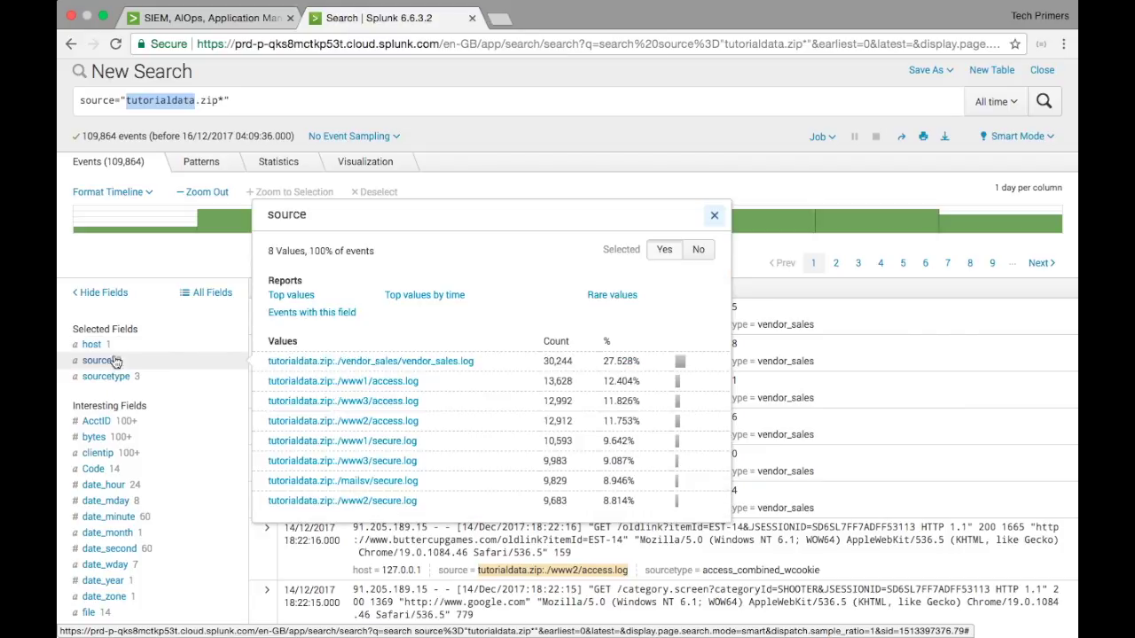
click(109, 346)
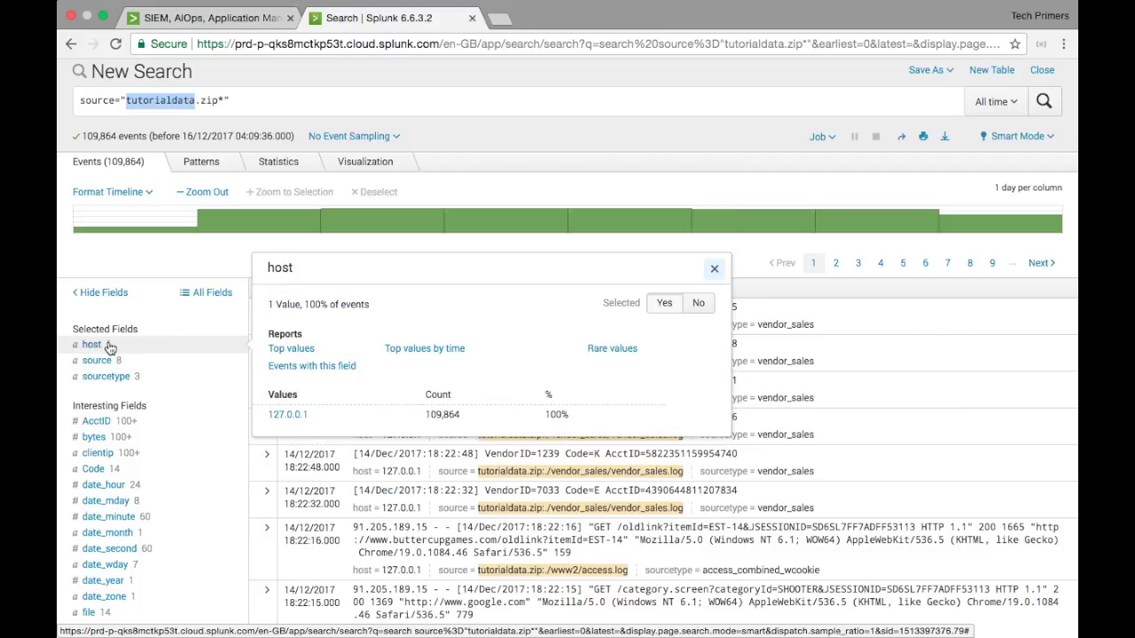
click(110, 364)
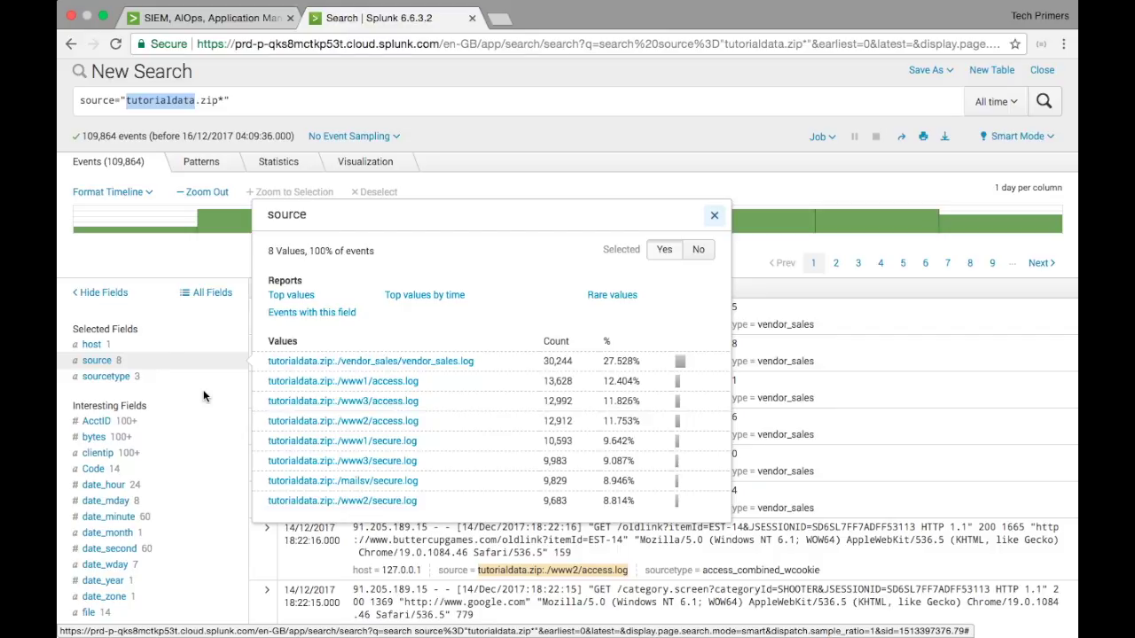
click(102, 377)
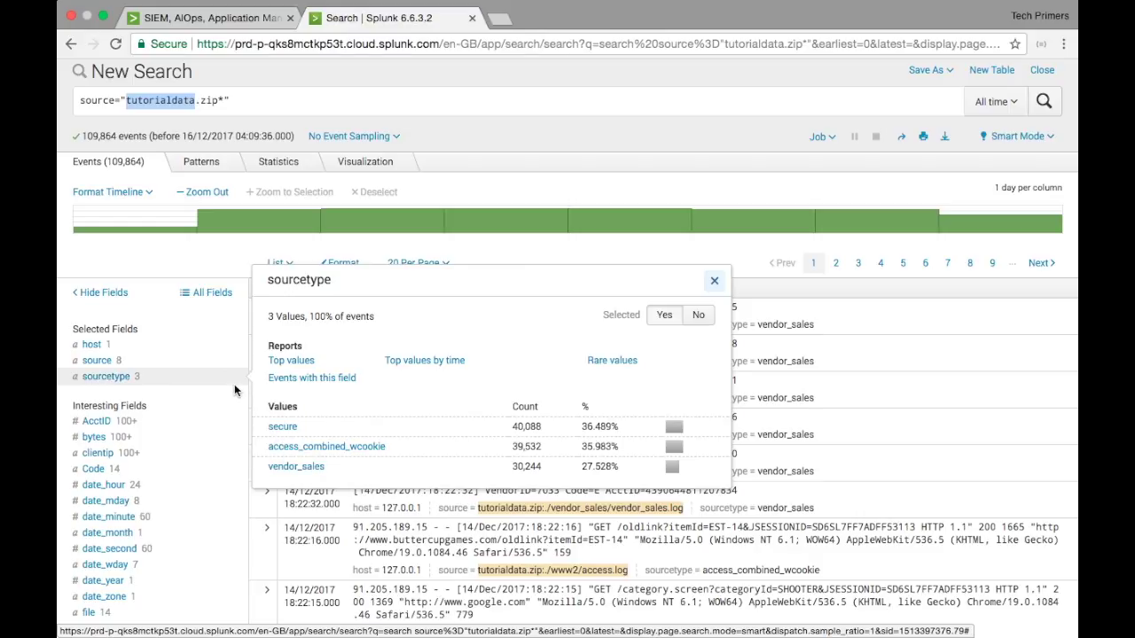
click(322, 468)
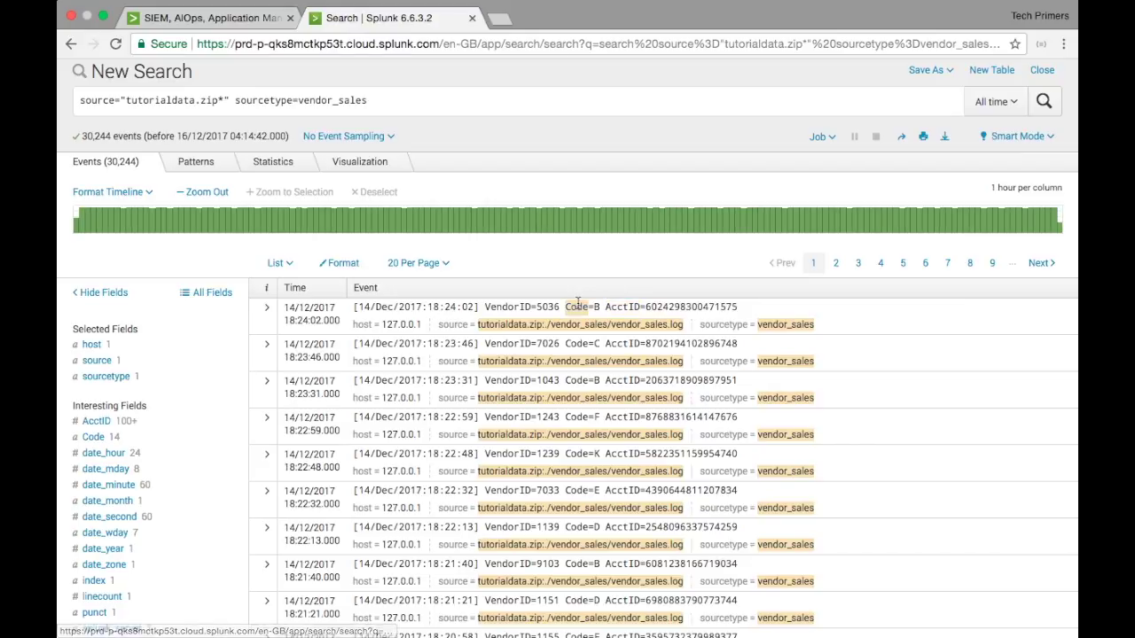
- Scroll through the vendor_sales results and view them as a visualization
scroll(578, 444, down, 10)
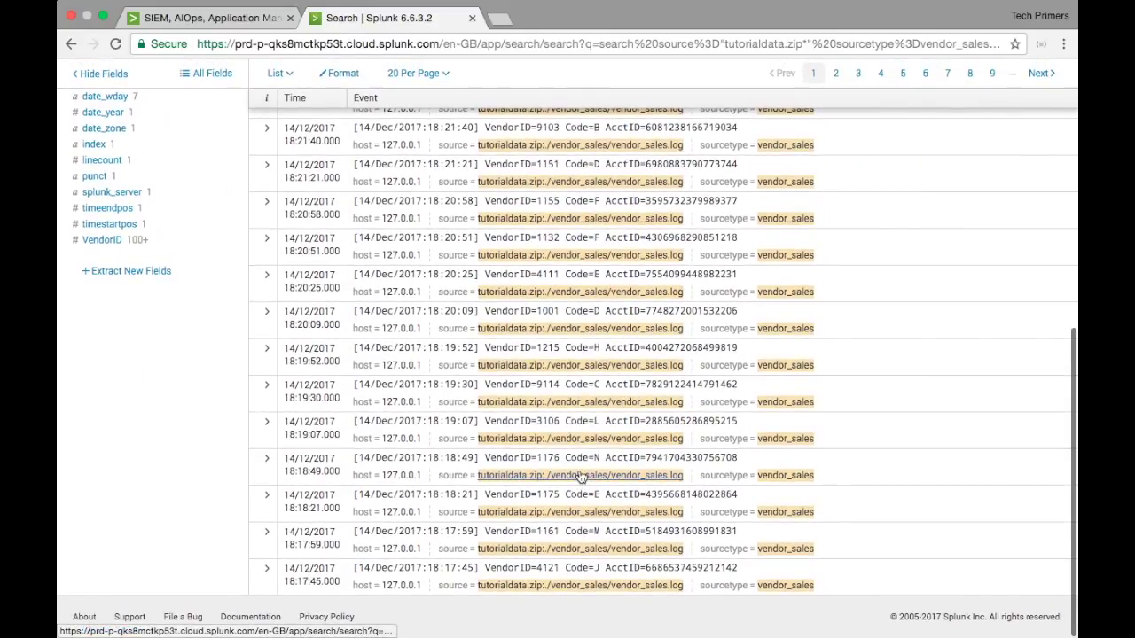
scroll(580, 477, up, 3)
scroll(581, 476, up, 7)
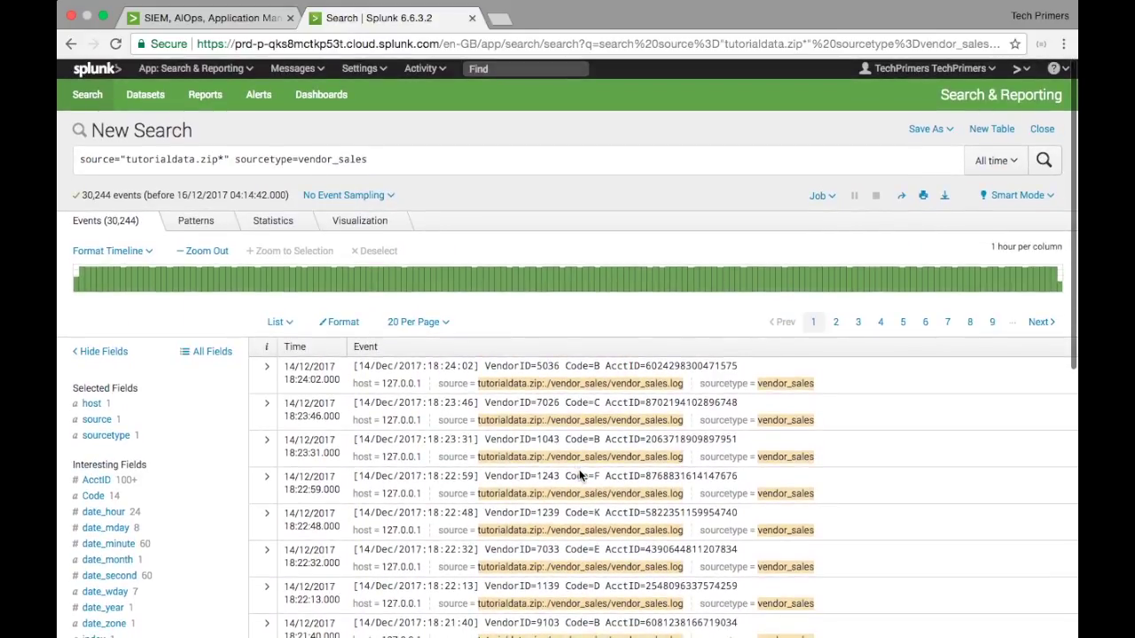
scroll(640, 370, up, 2)
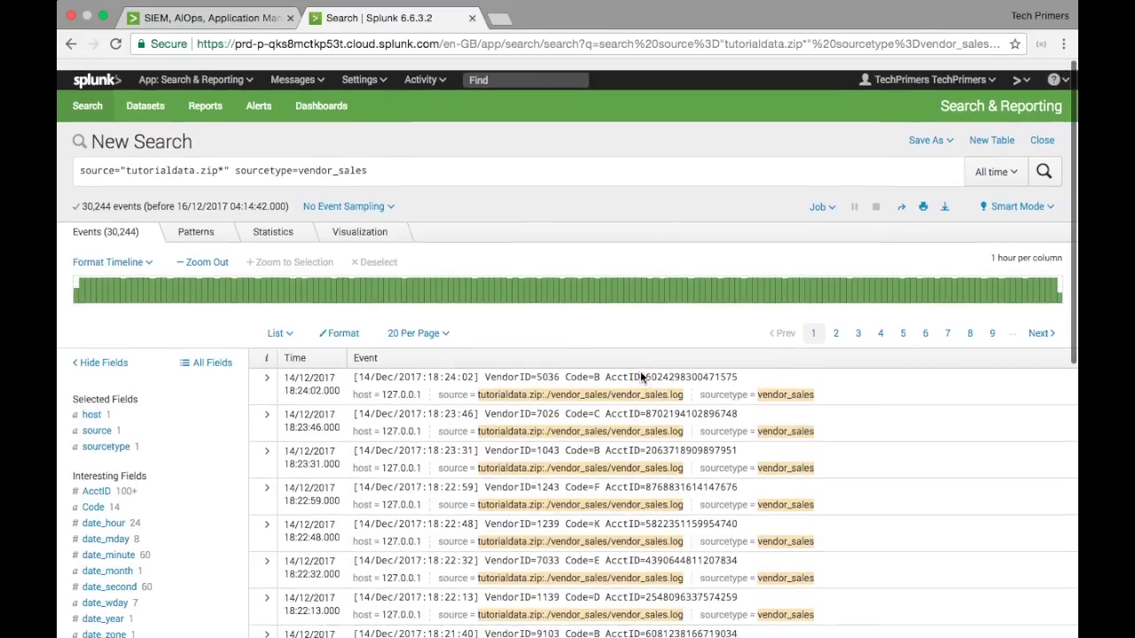
click(345, 222)
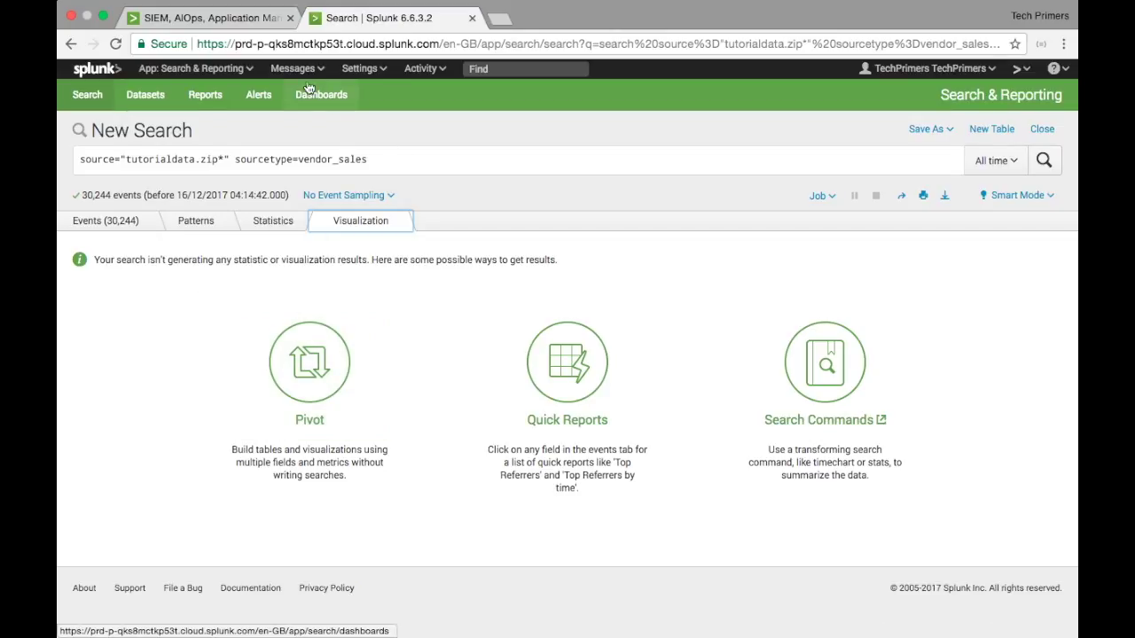
- Return to the events list, browse the App menu, Alerts and Search pages, then open Dashboards
click(124, 226)
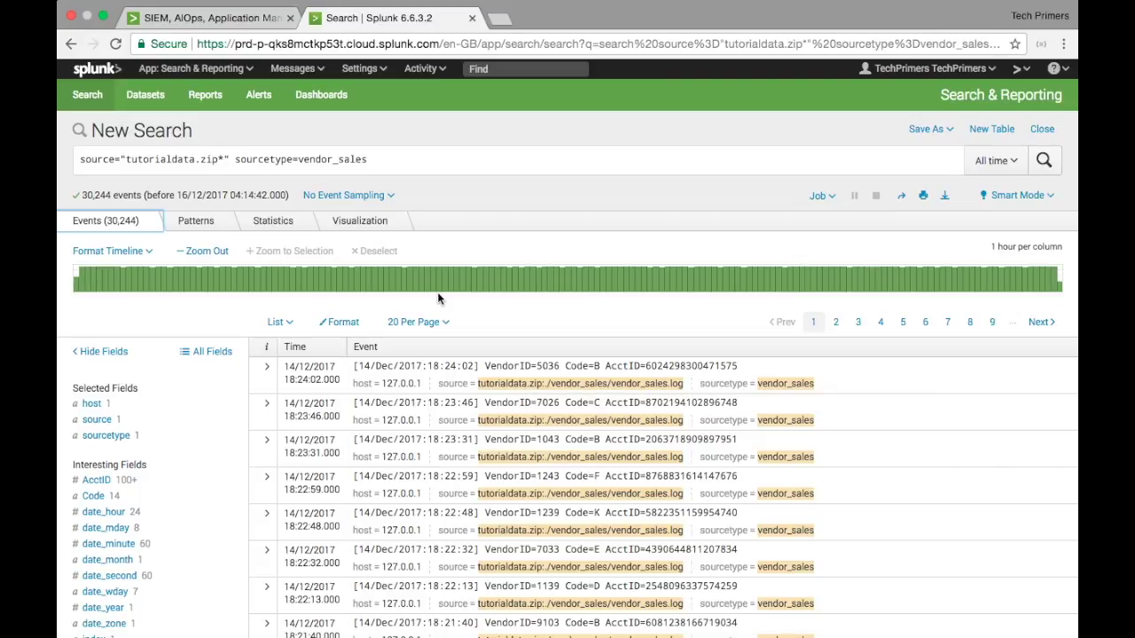
click(250, 71)
click(407, 100)
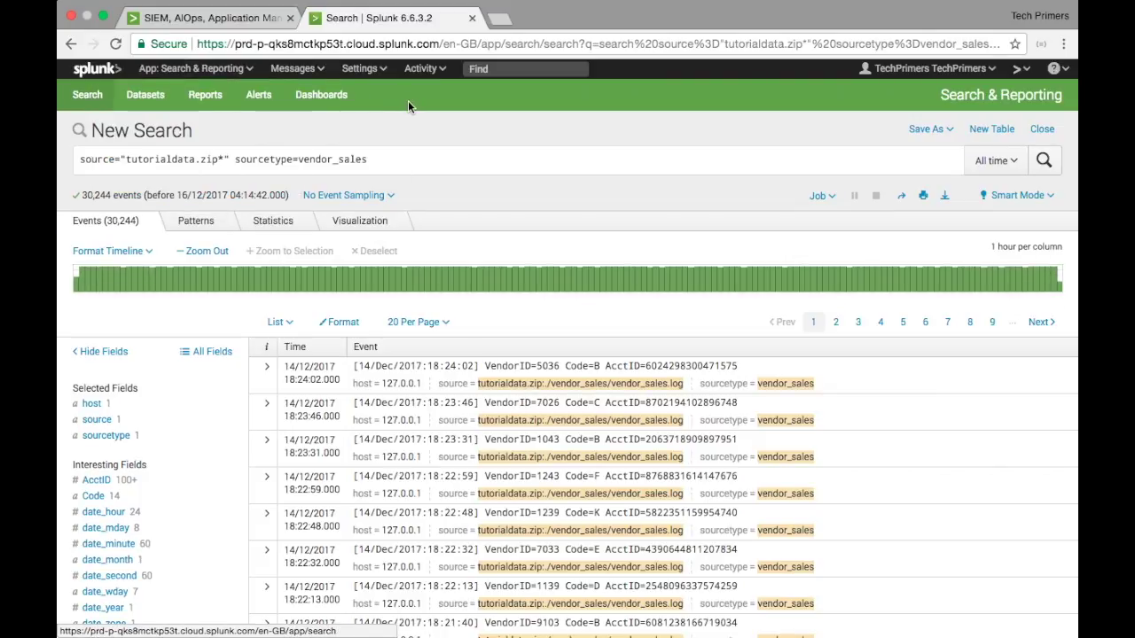
click(258, 97)
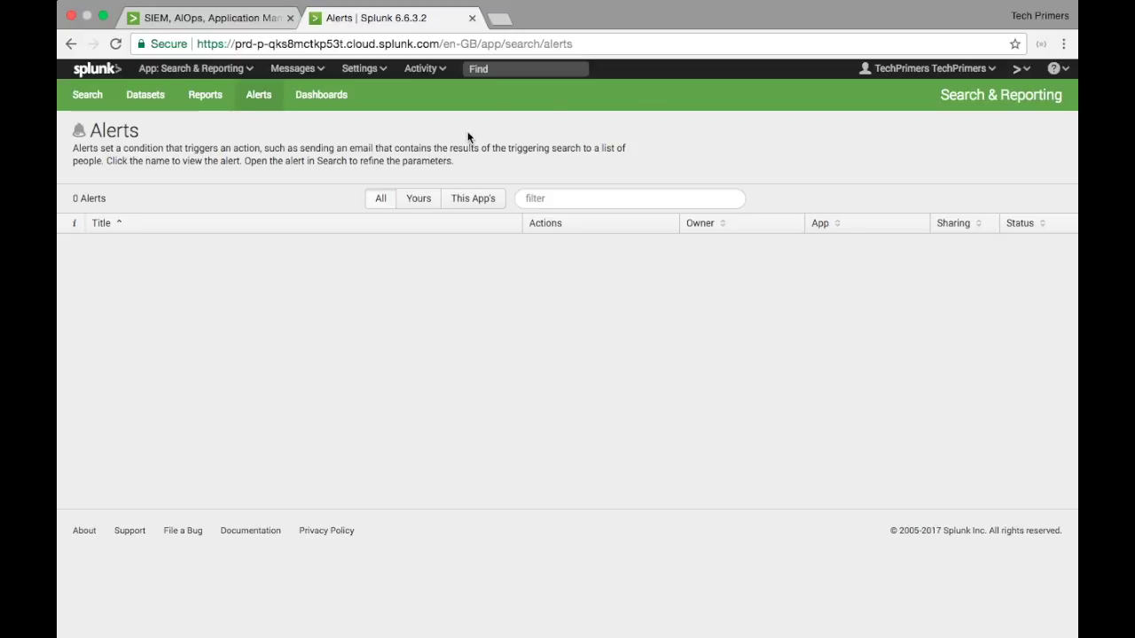
click(91, 104)
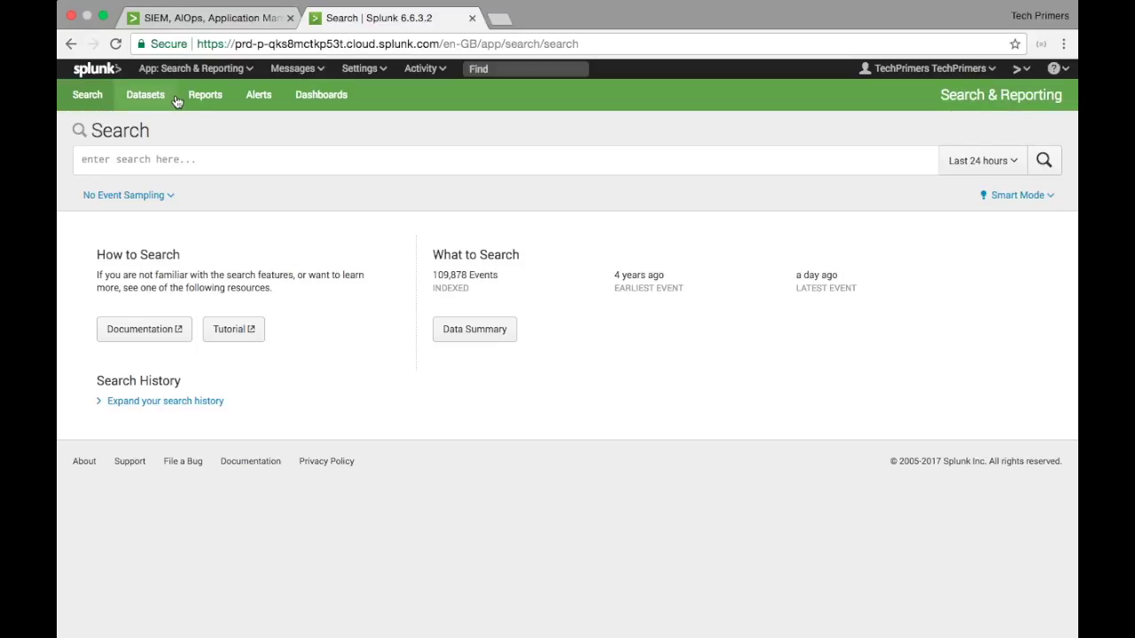
scroll(177, 102, left, 5)
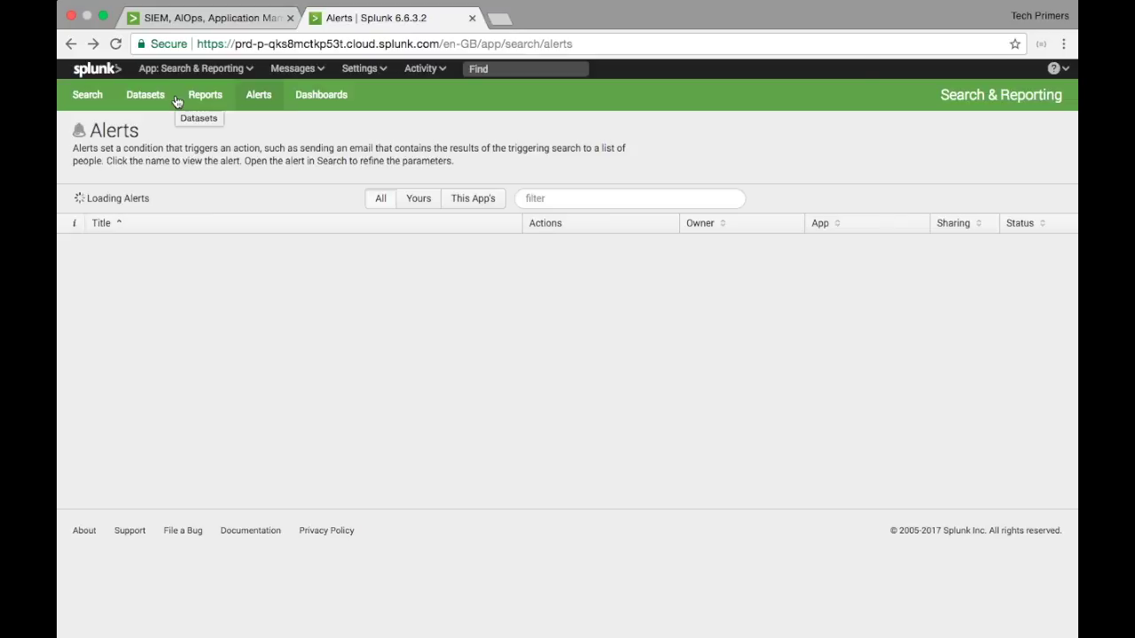
click(338, 106)
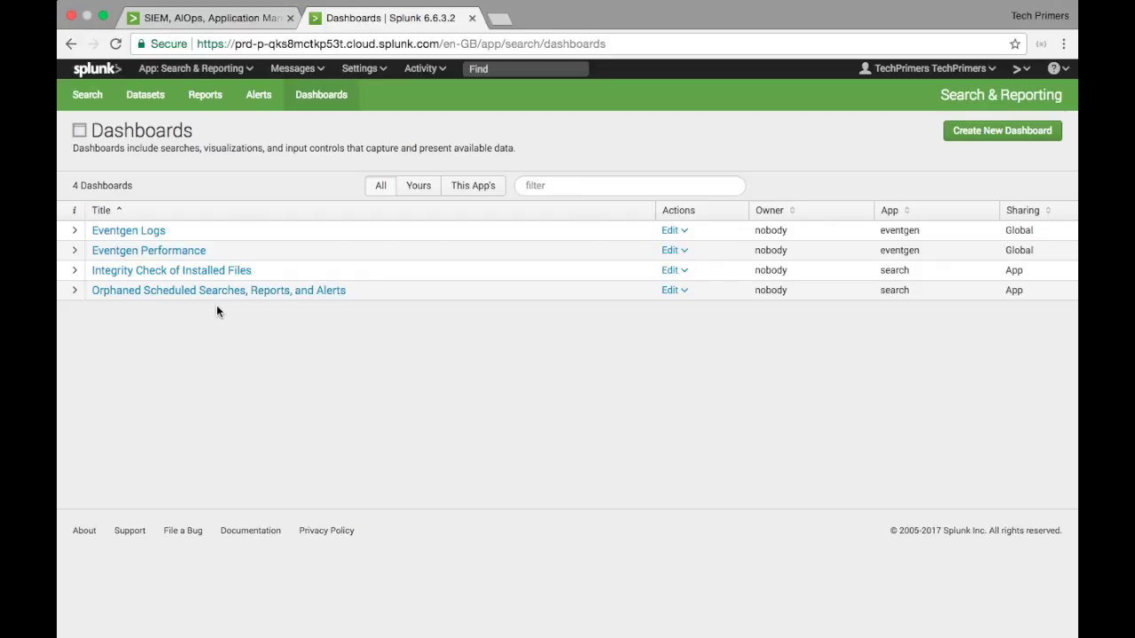
- Open the Eventgen Logs dashboard and drill into its first log entry as a search
click(152, 238)
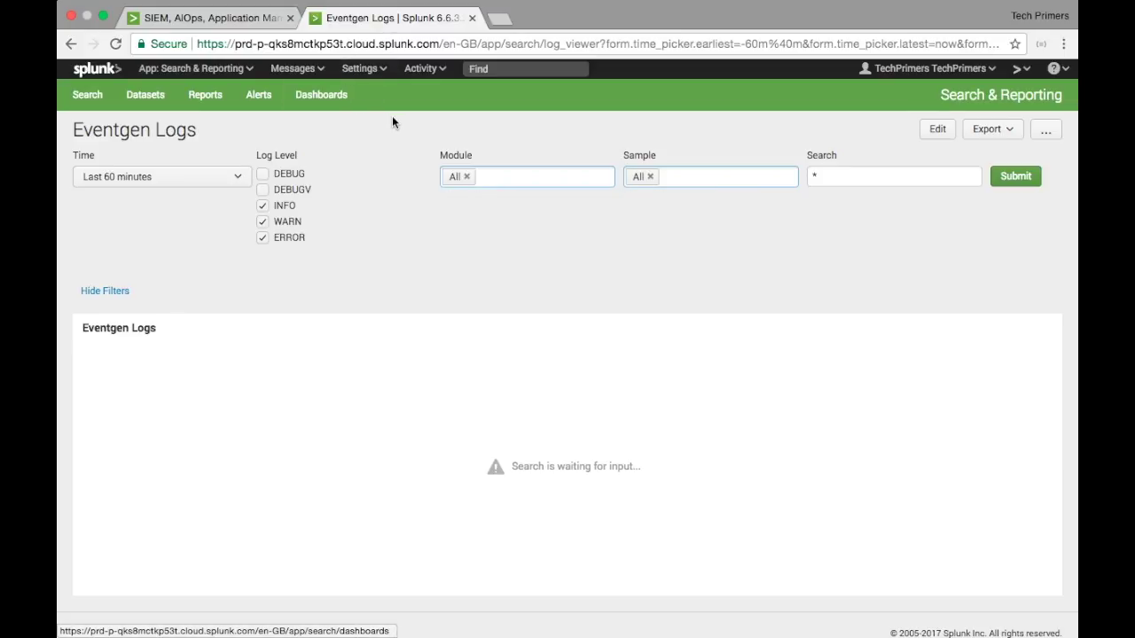
scroll(718, 297, down, 5)
scroll(718, 297, up, 5)
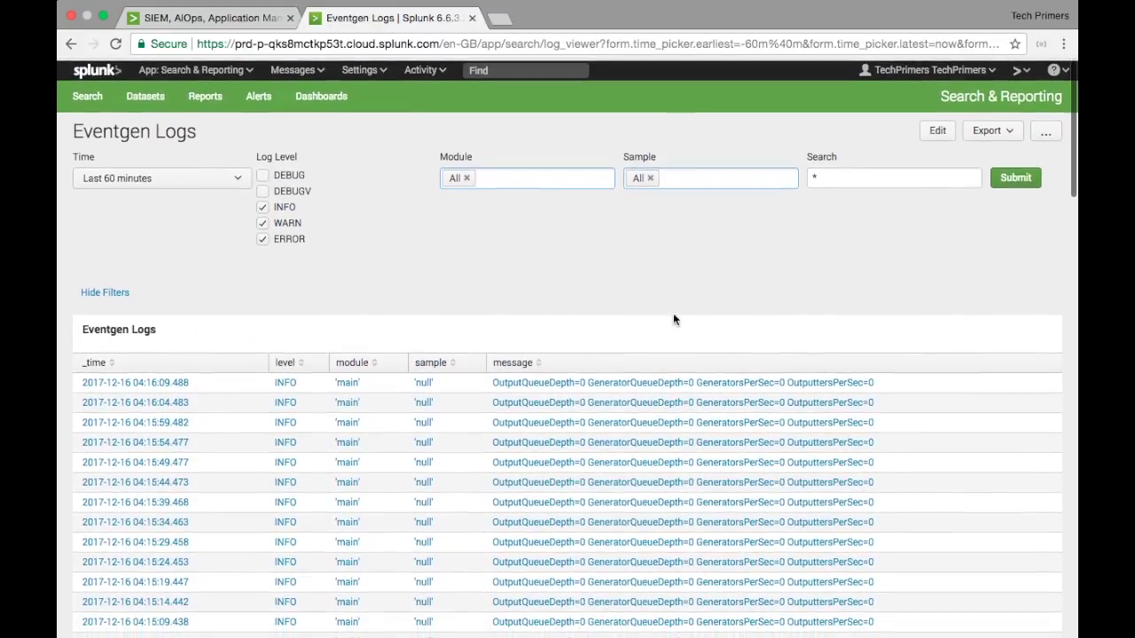
click(627, 391)
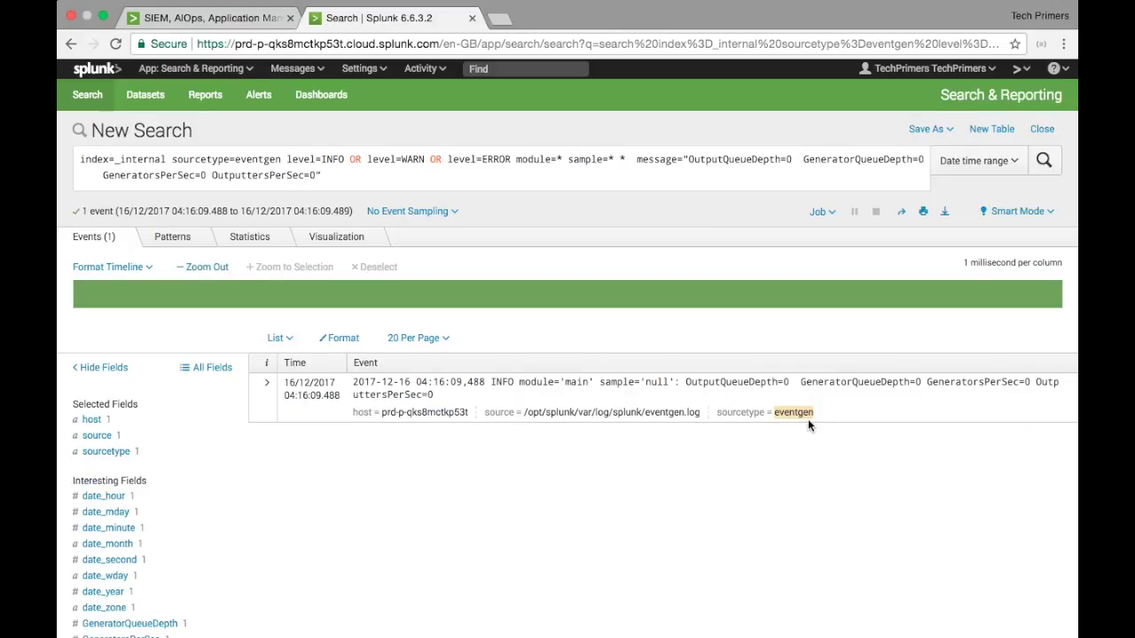
- Go back to the earlier Prices.csv.zip search and expand the first event's fields
right_click(71, 46)
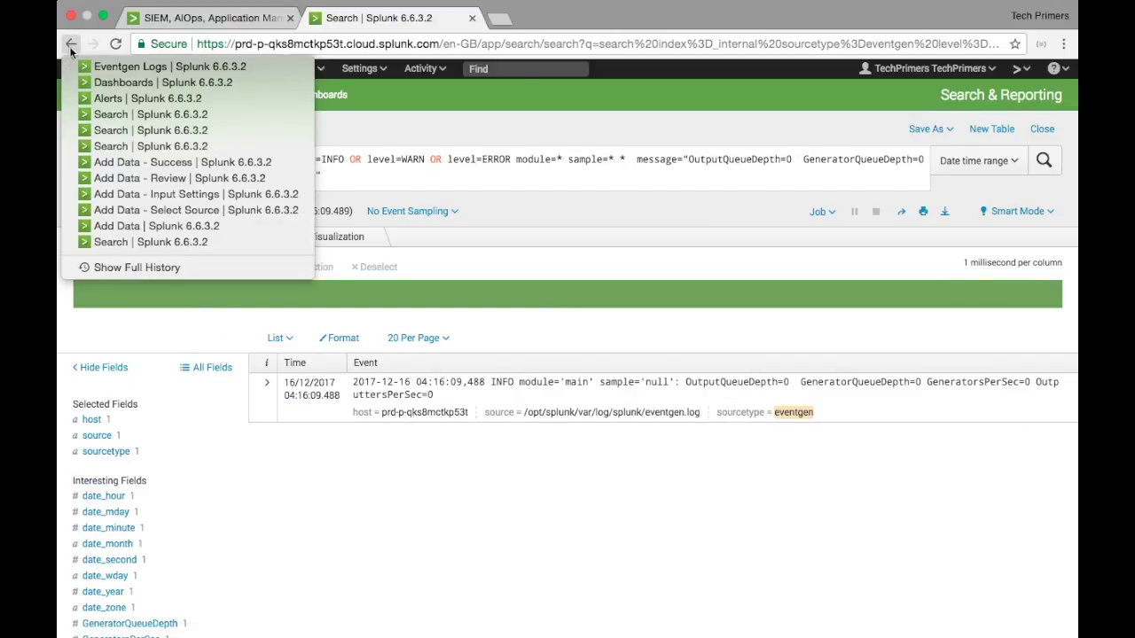
click(96, 145)
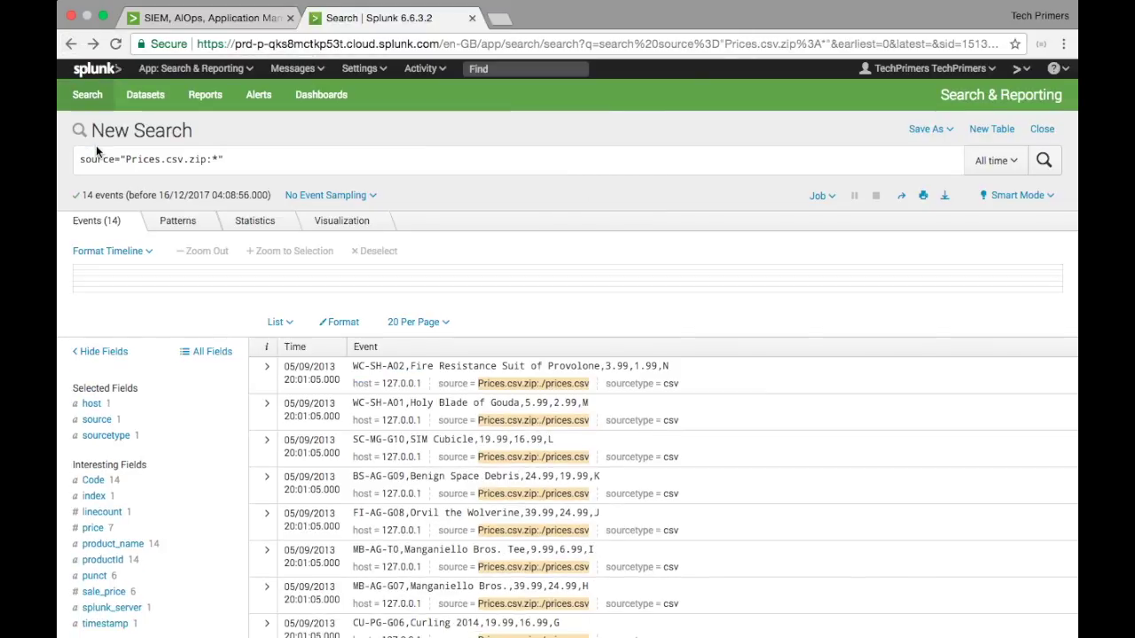
click(266, 367)
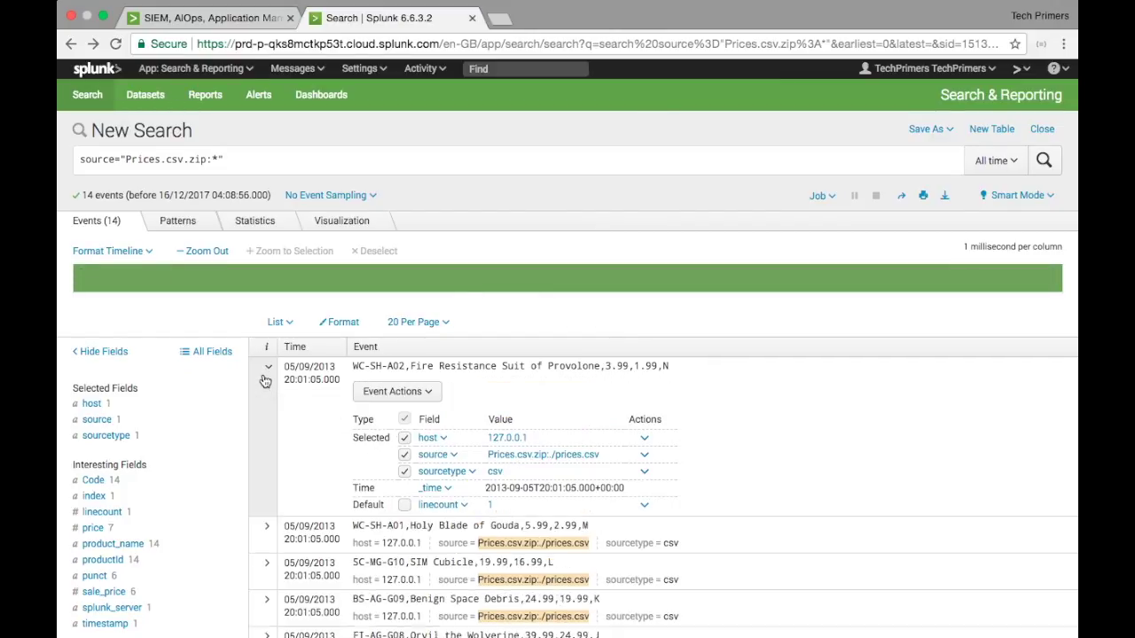
click(398, 393)
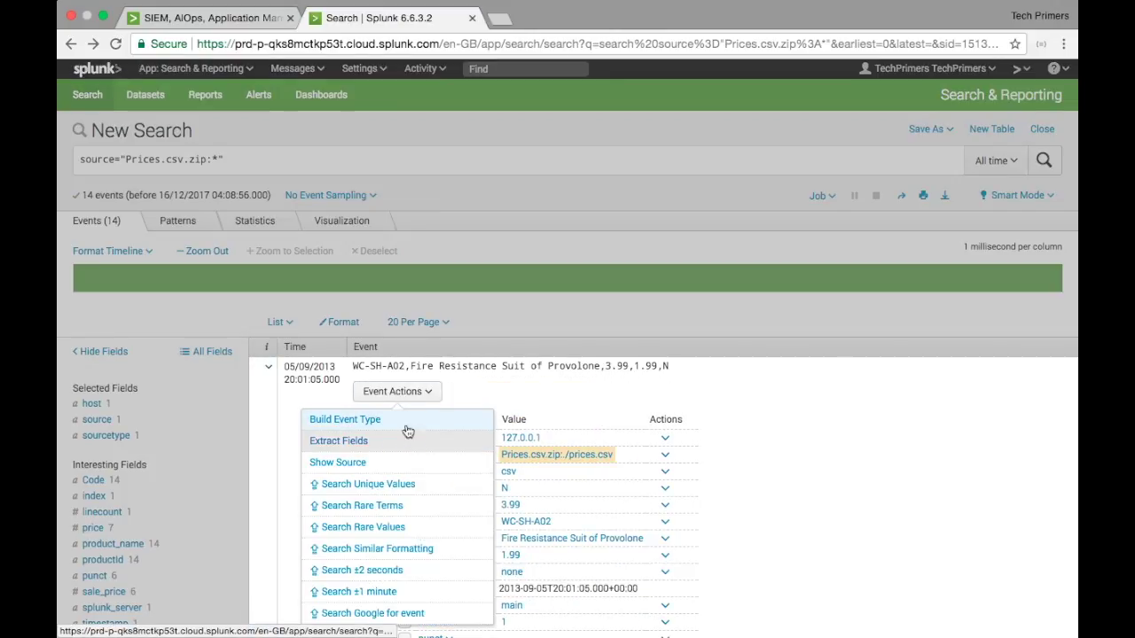
click(263, 376)
click(263, 375)
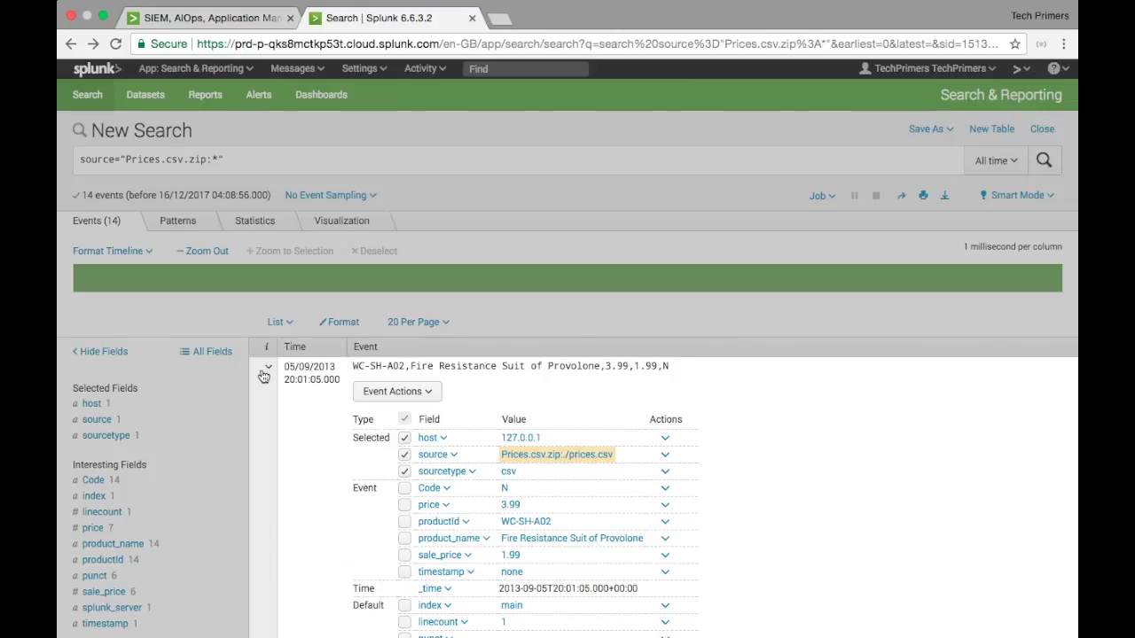
- Launch the Field Extractor from the first event's actions, then return to the search tab
click(422, 402)
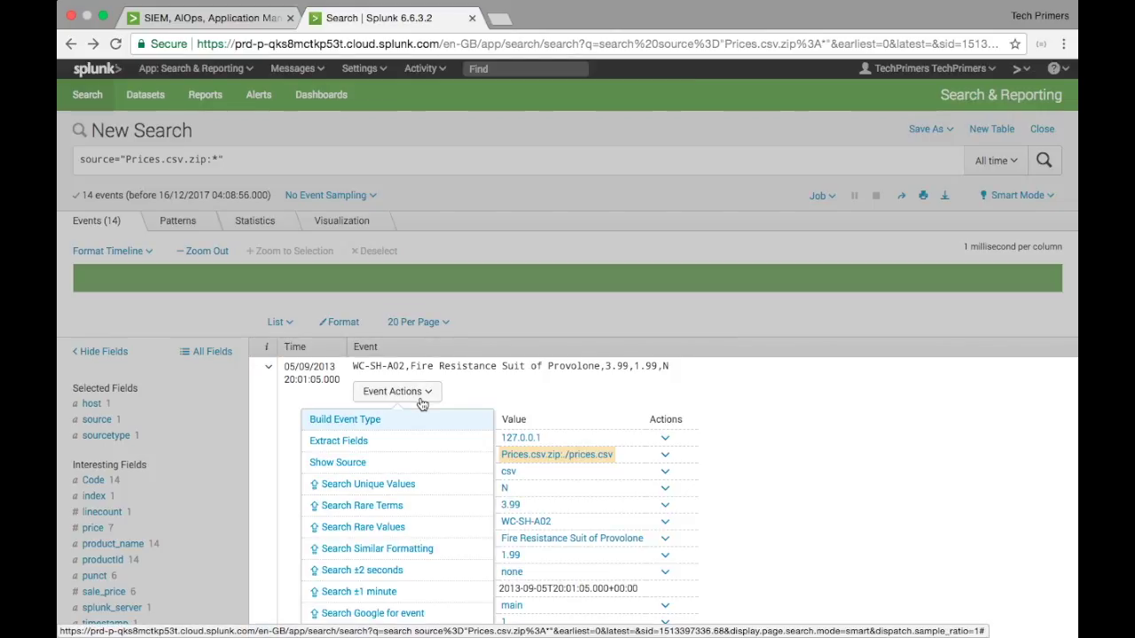
scroll(405, 463, down, 3)
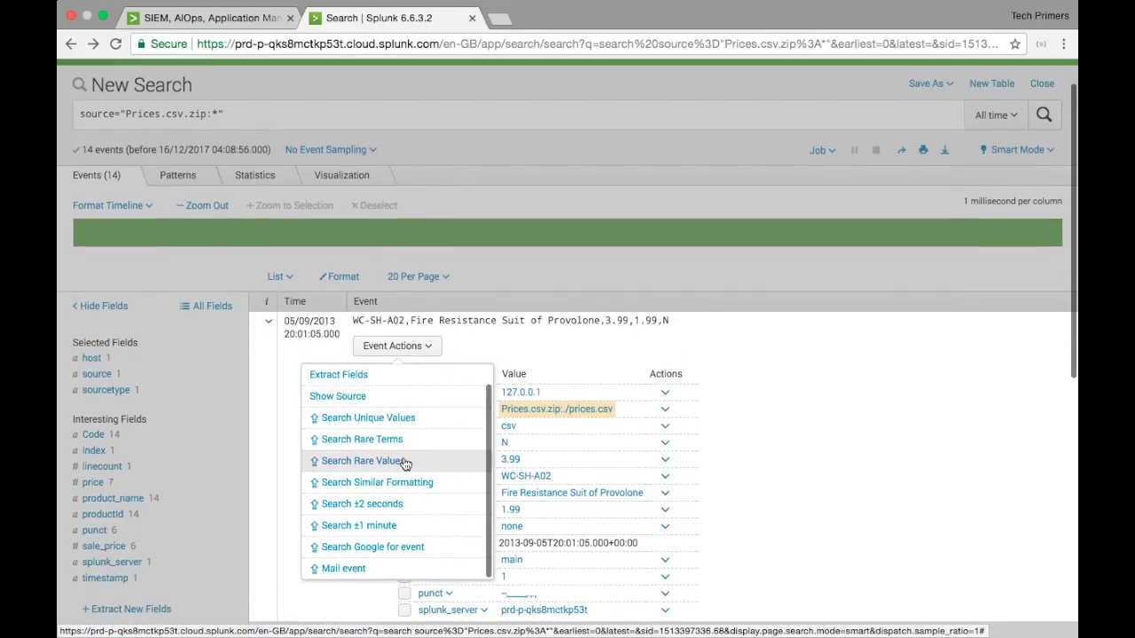
scroll(405, 463, up, 3)
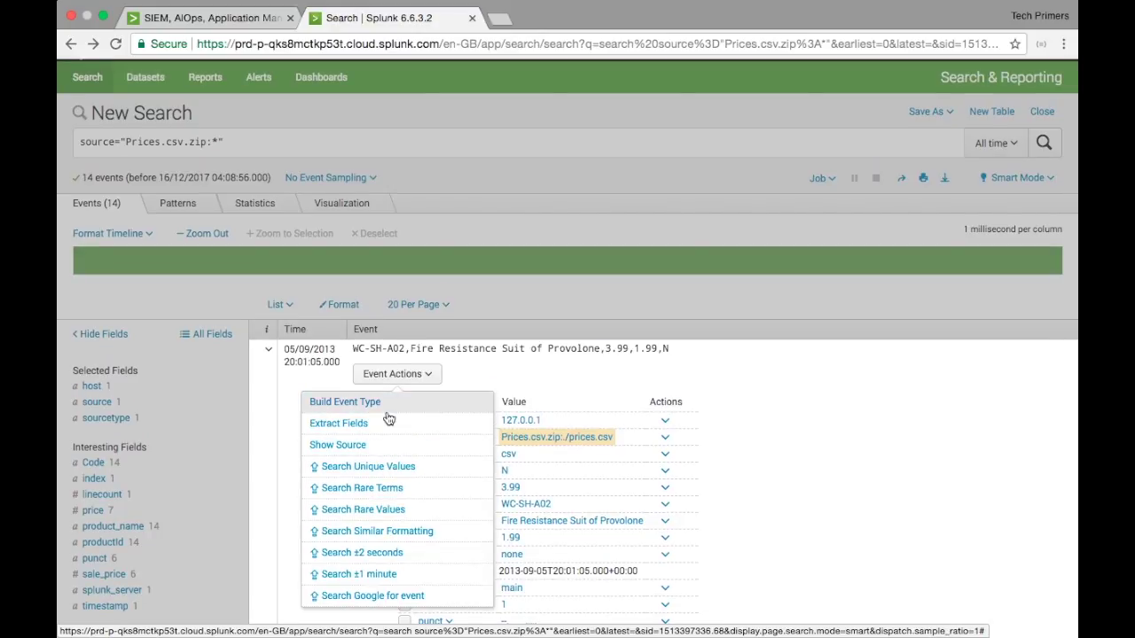
click(386, 423)
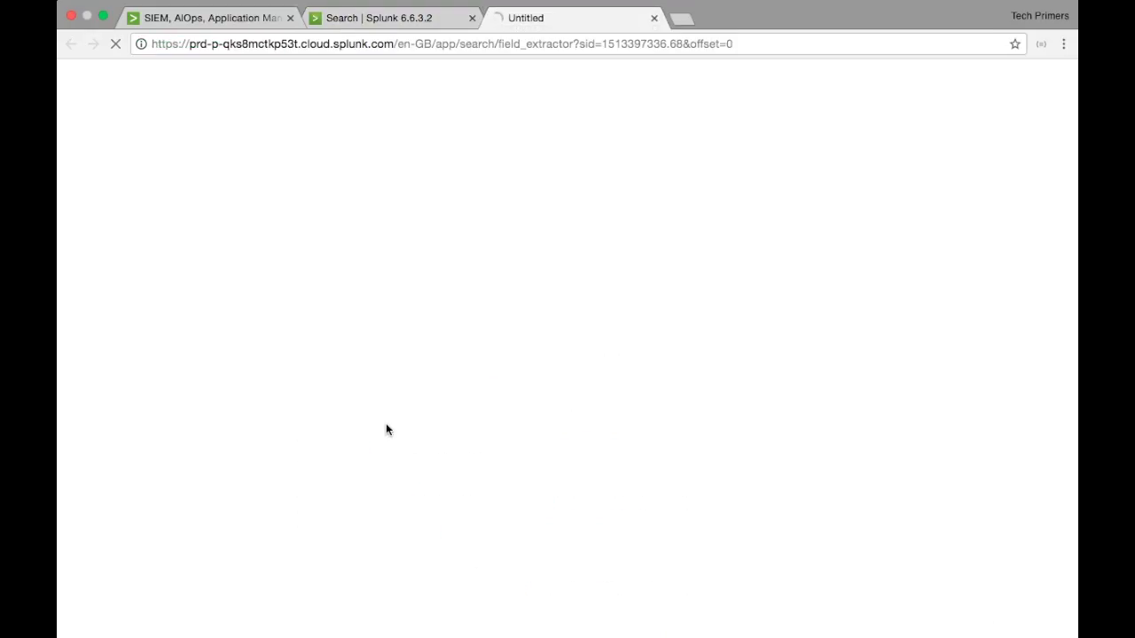
click(438, 19)
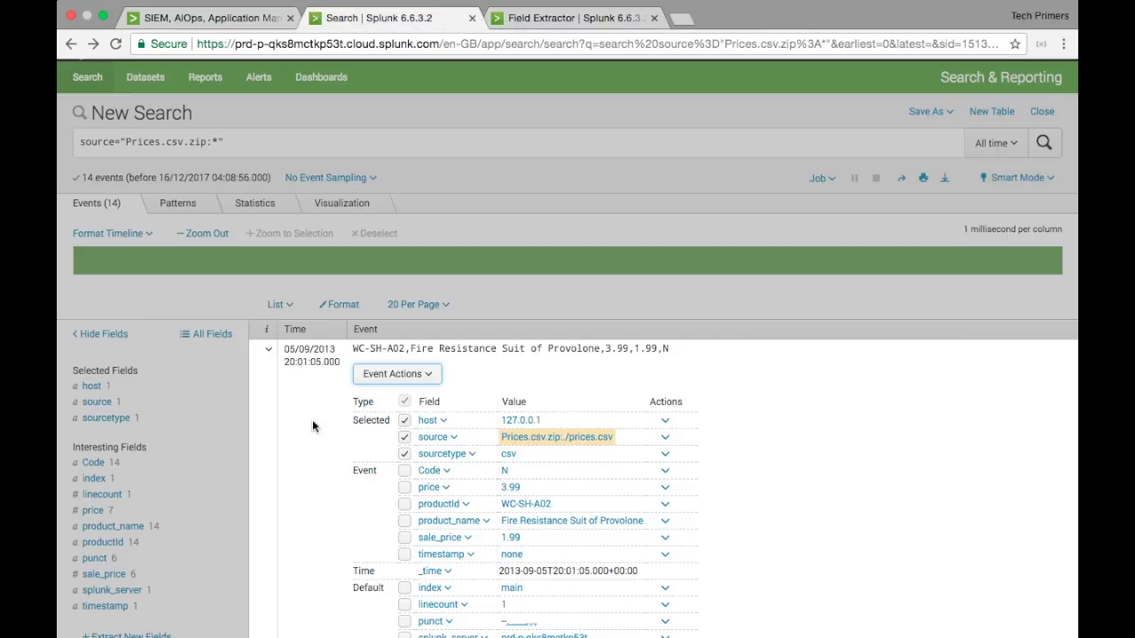
click(386, 381)
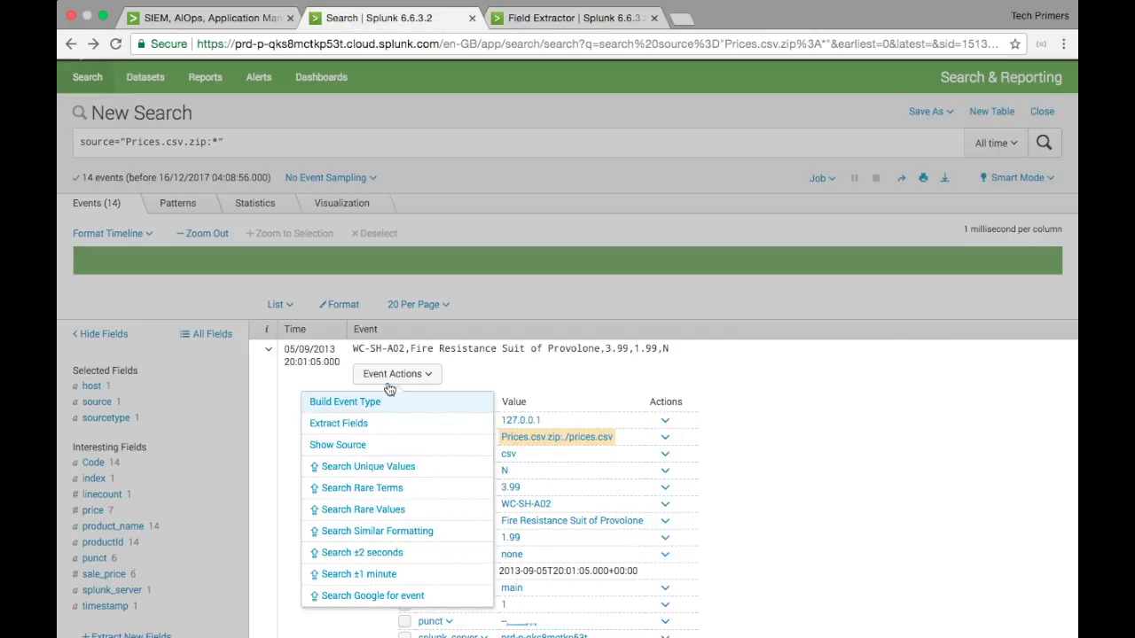
- Show the event's source file, set lines per page to 500, 200, then 50, and return
click(357, 452)
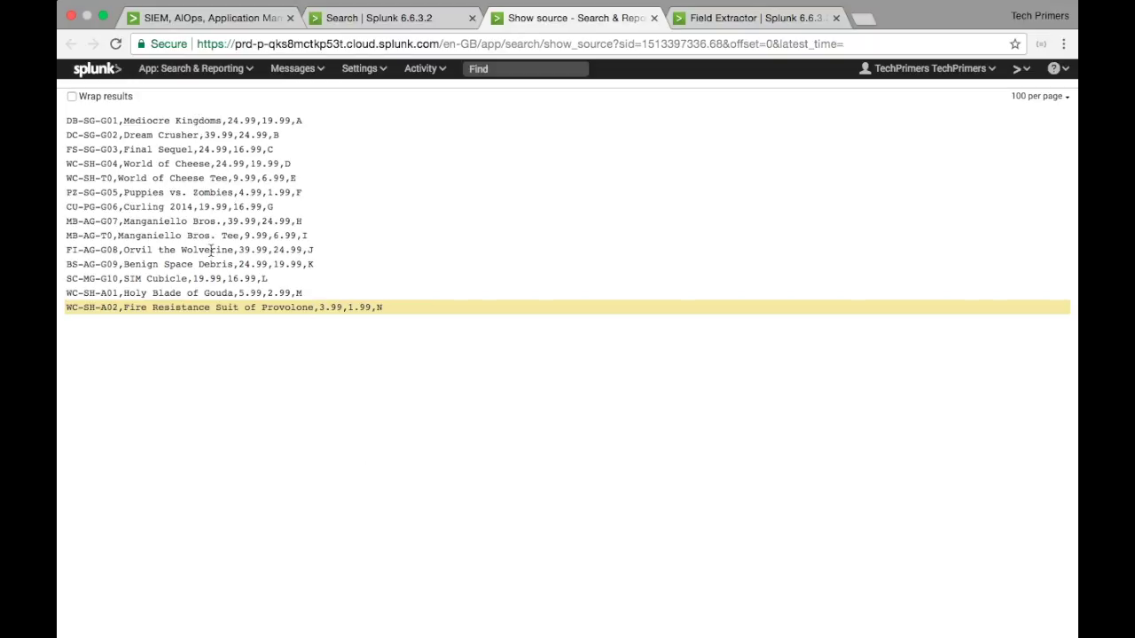
click(1039, 96)
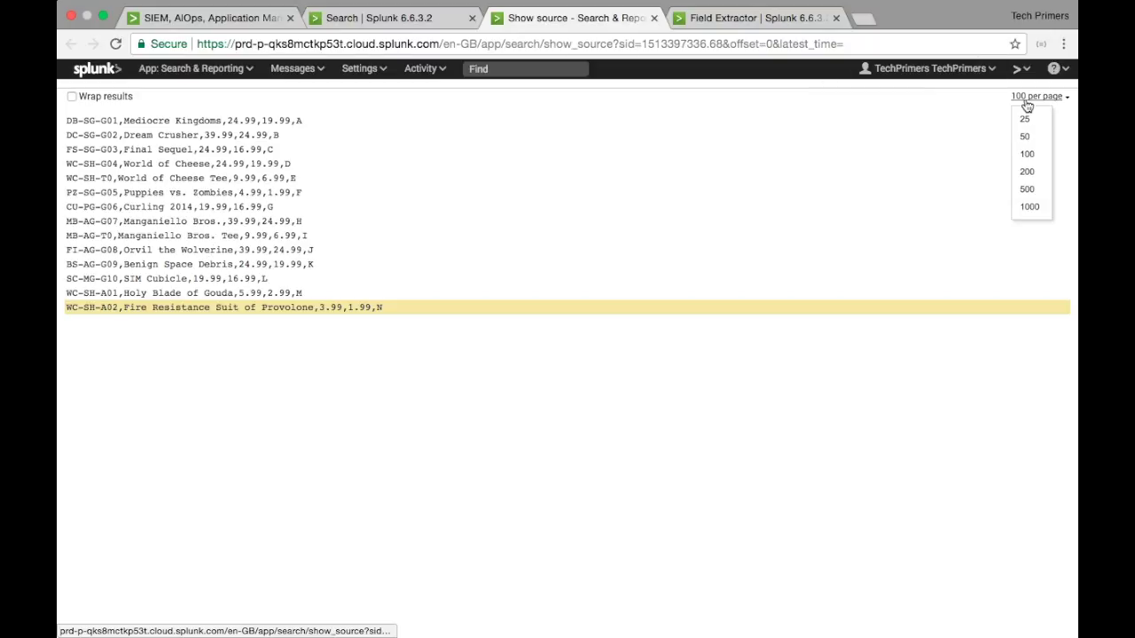
click(1034, 182)
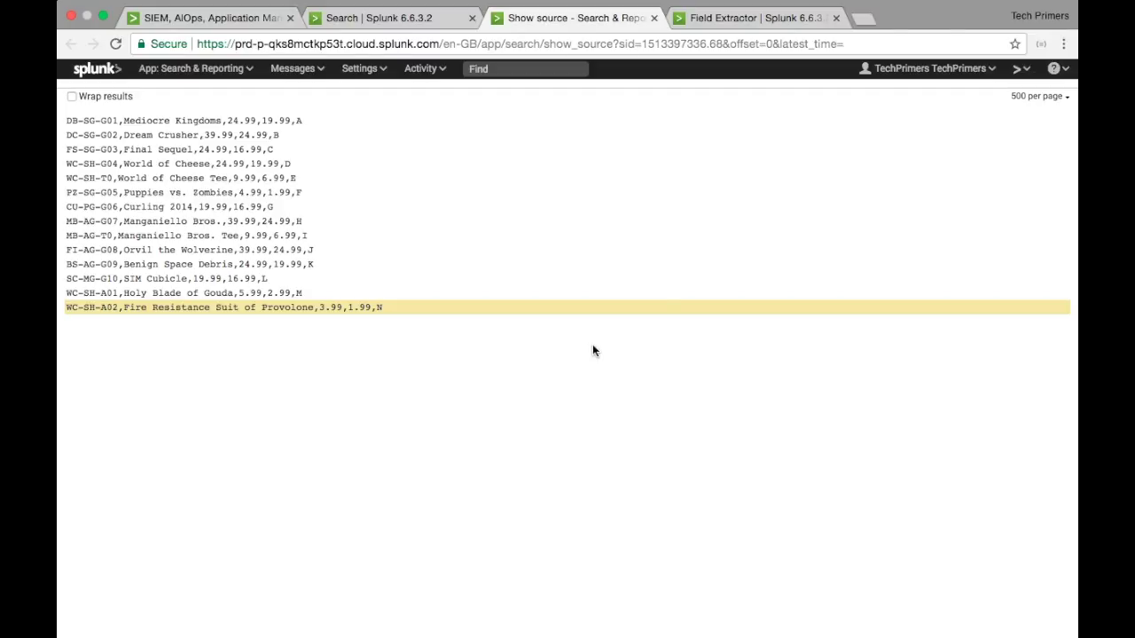
click(1046, 96)
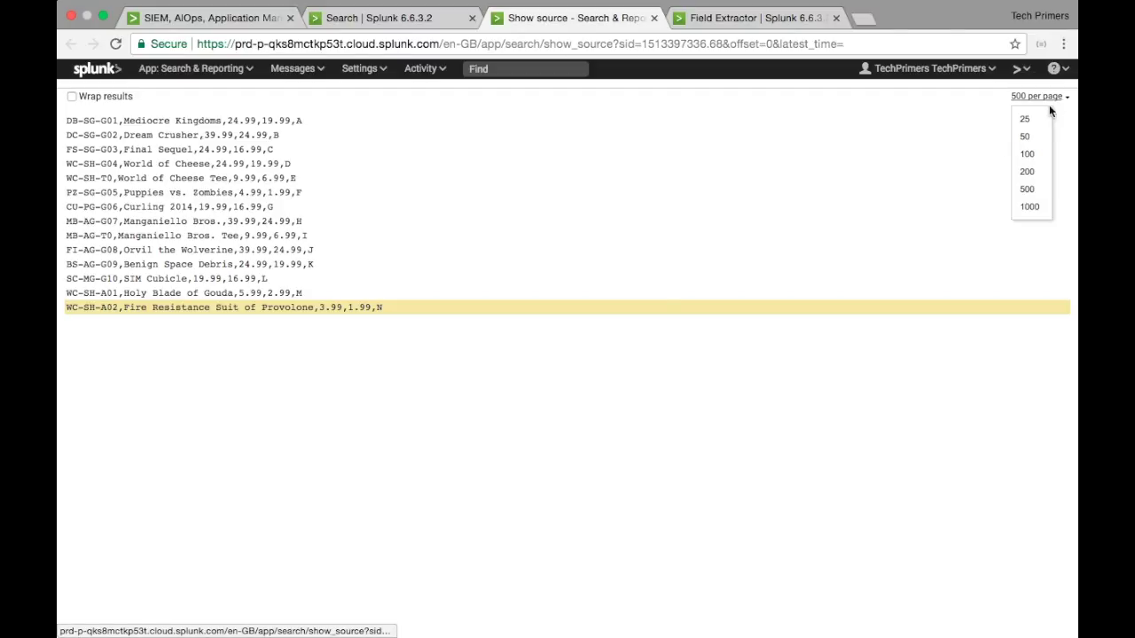
click(1034, 172)
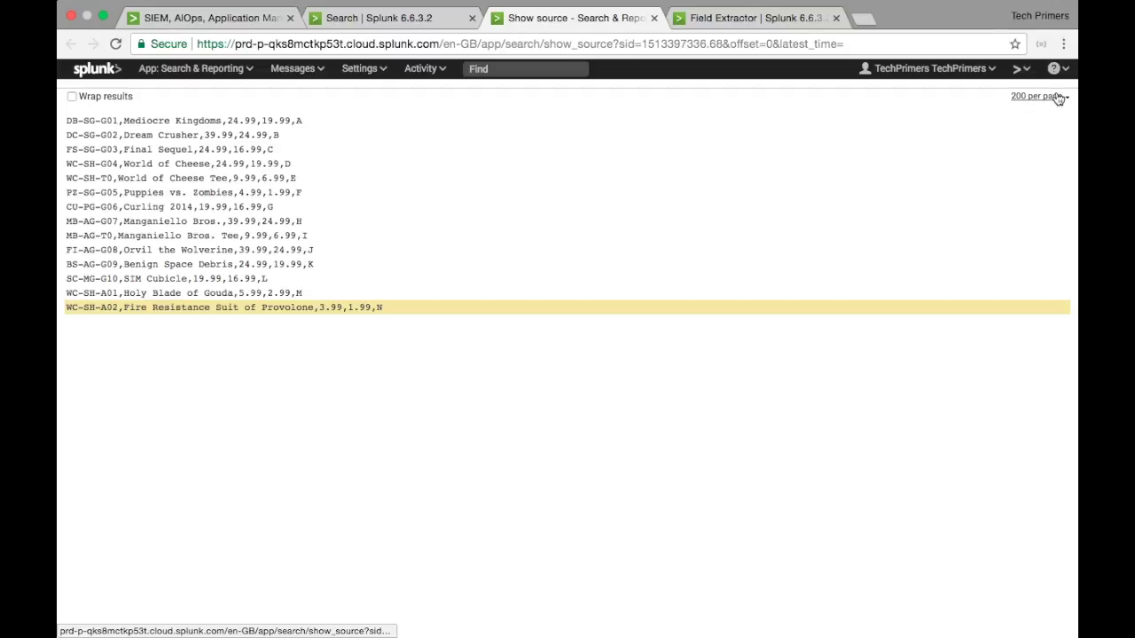
click(1057, 98)
click(1040, 136)
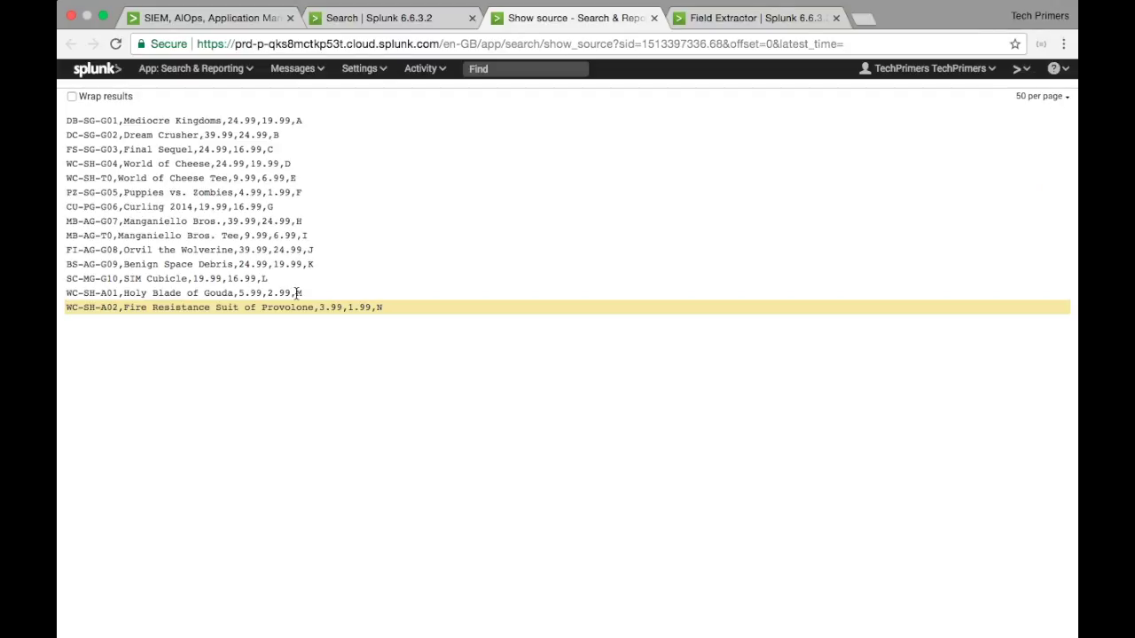
click(430, 24)
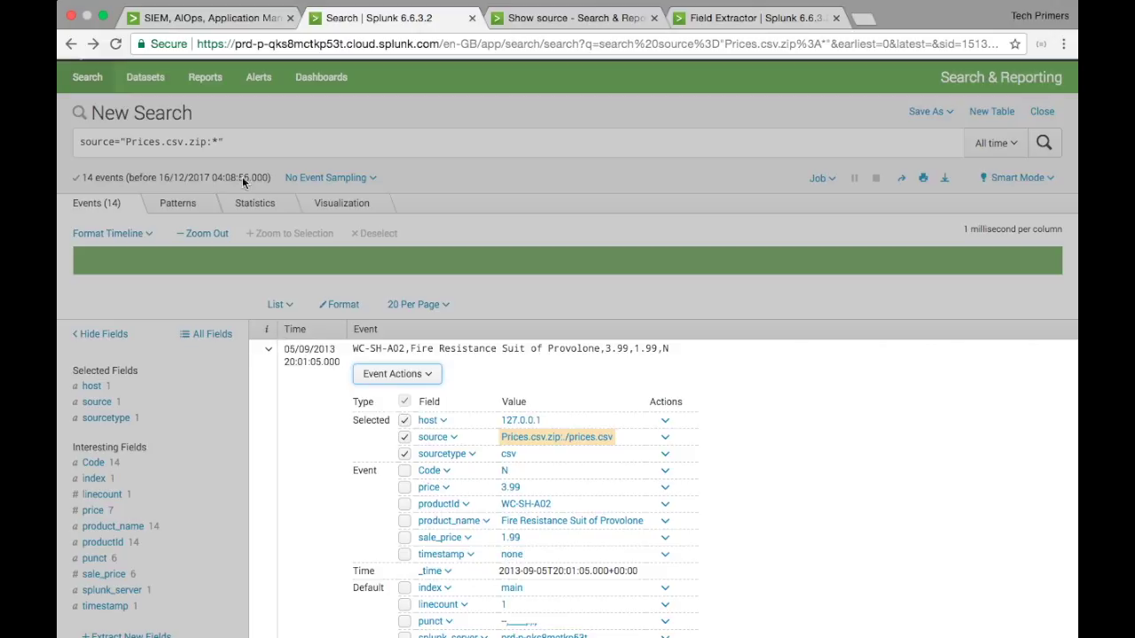
- Change the search source to tutorialdata.zip:./mailsv/secure.log and expand the first failed-password event
click(144, 138)
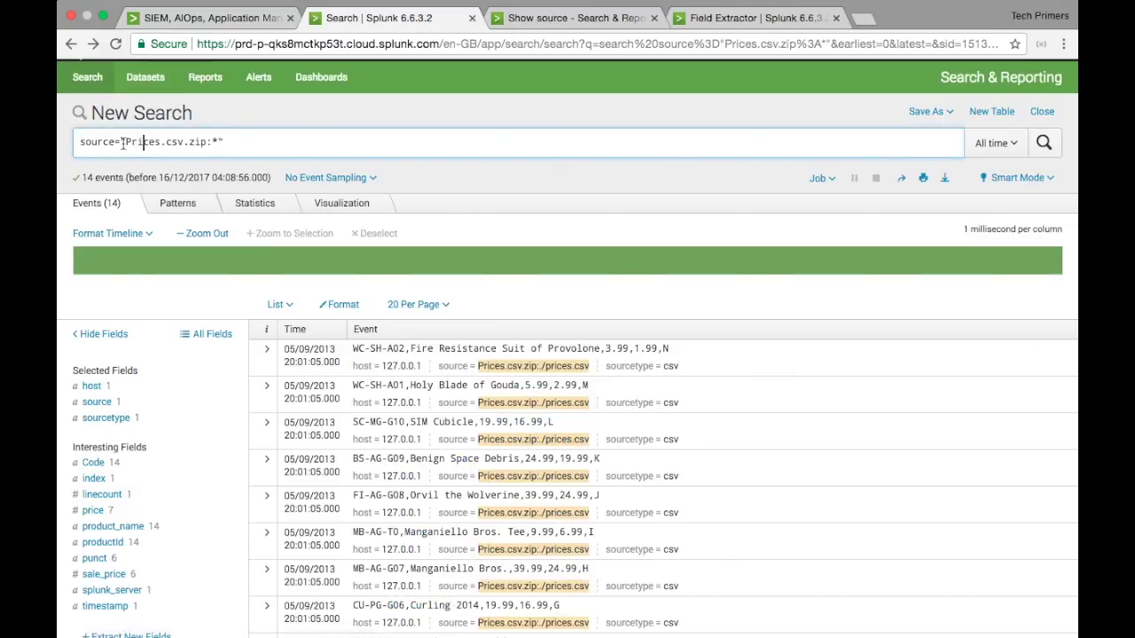
drag(121, 144, 225, 144)
key(BackSpace)
text(")
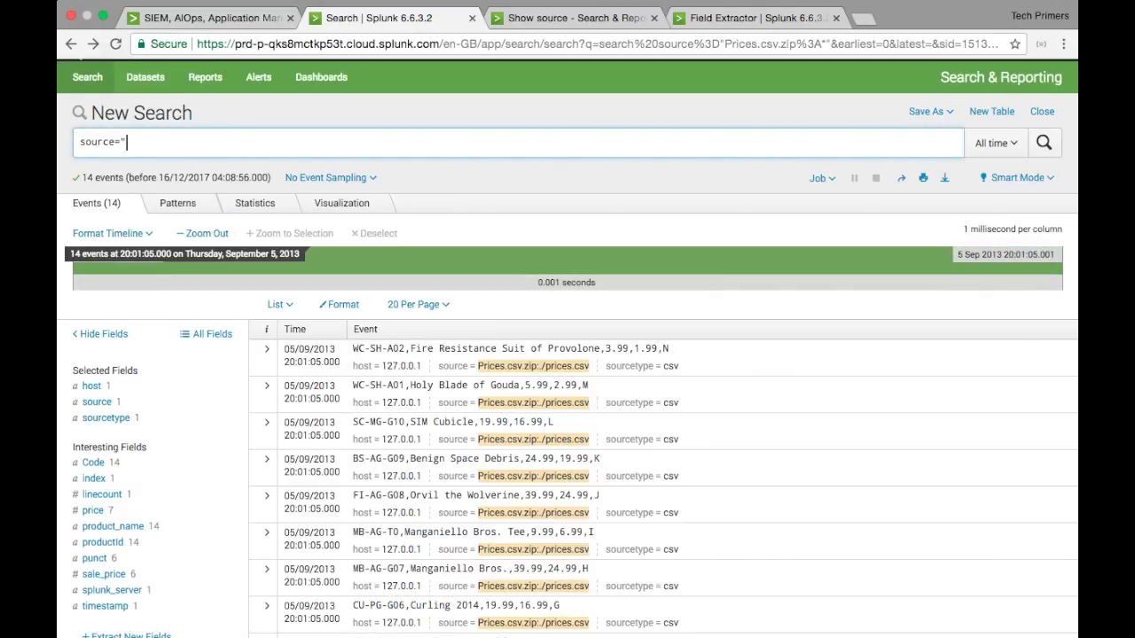
text(turo)
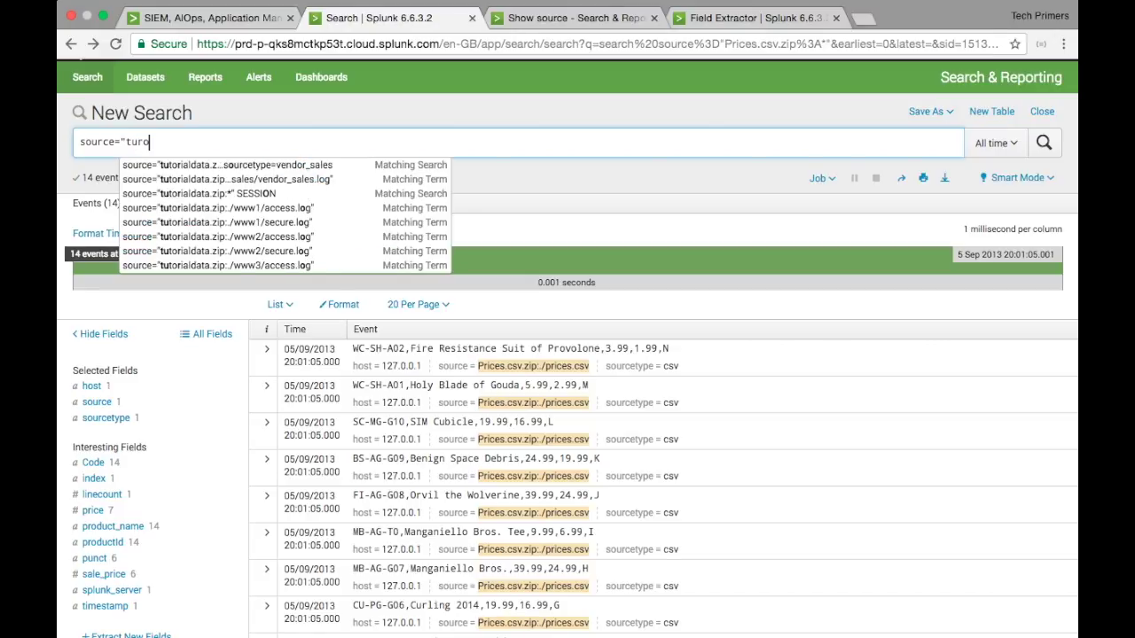
key(BackSpace)
key(BackSpace)
text(torial)
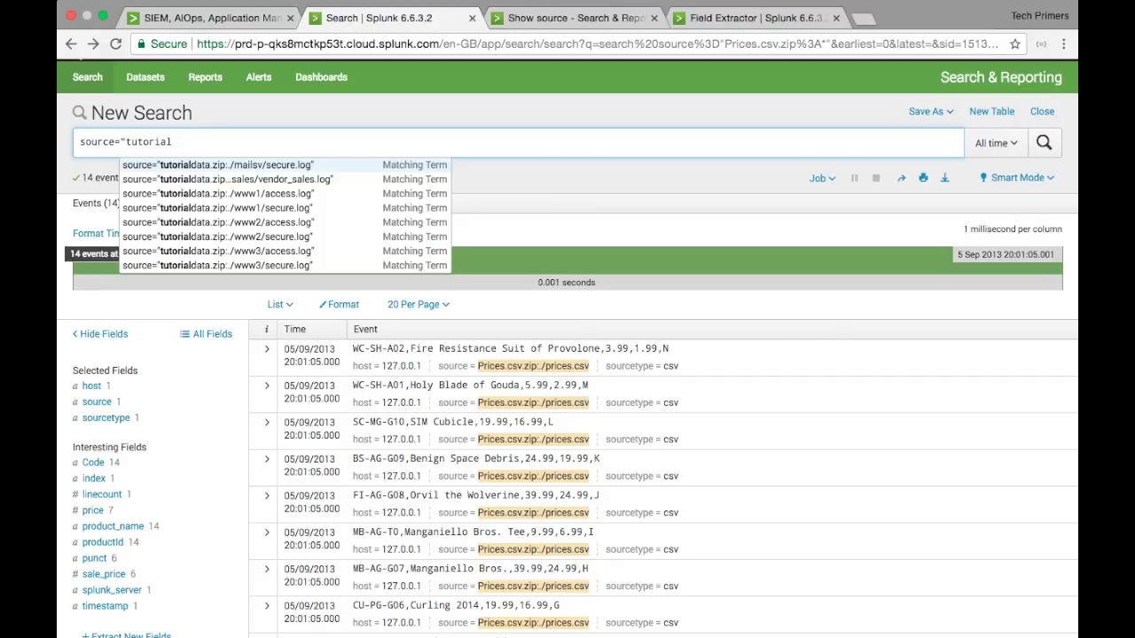
key(Return)
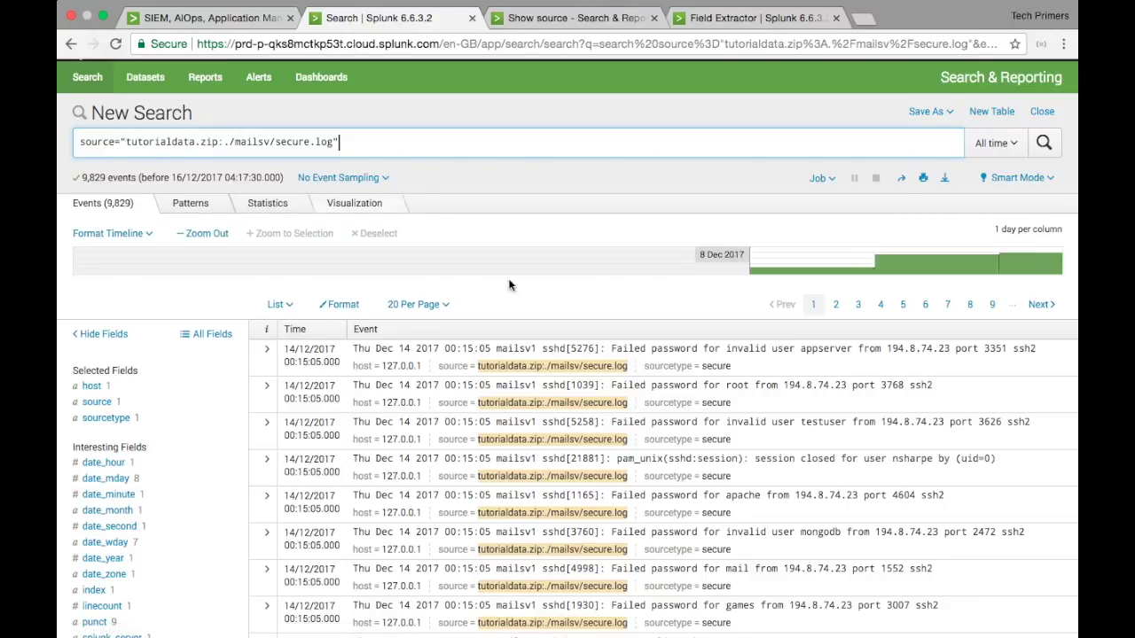
click(267, 348)
- Show the event's secure.log source at 25 per page, select failed-password lines, and return
click(398, 374)
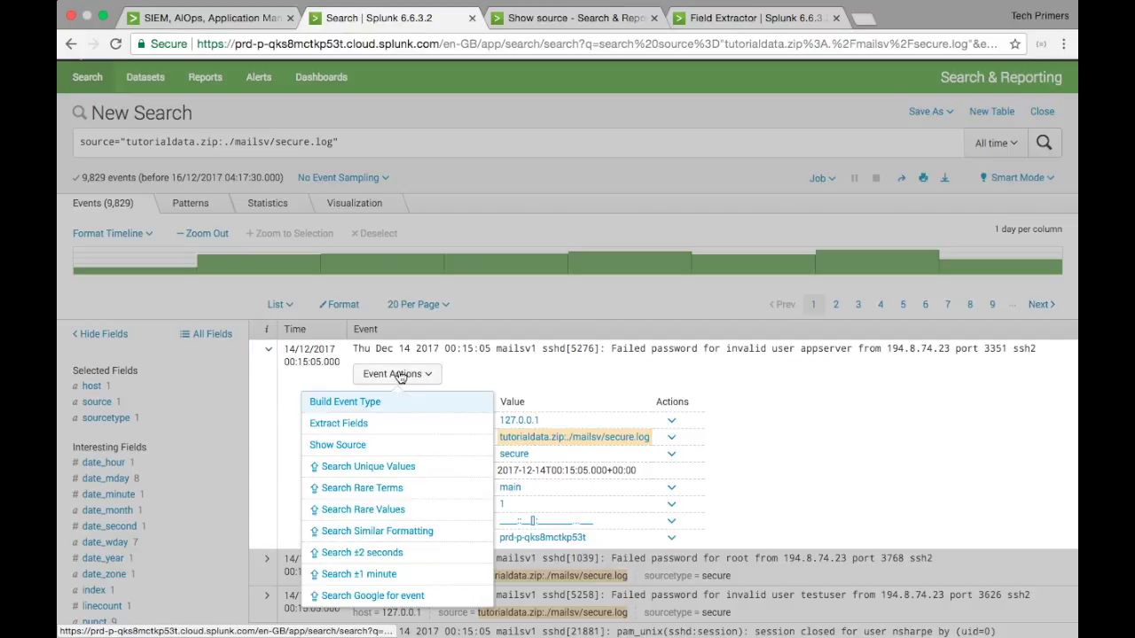
click(388, 447)
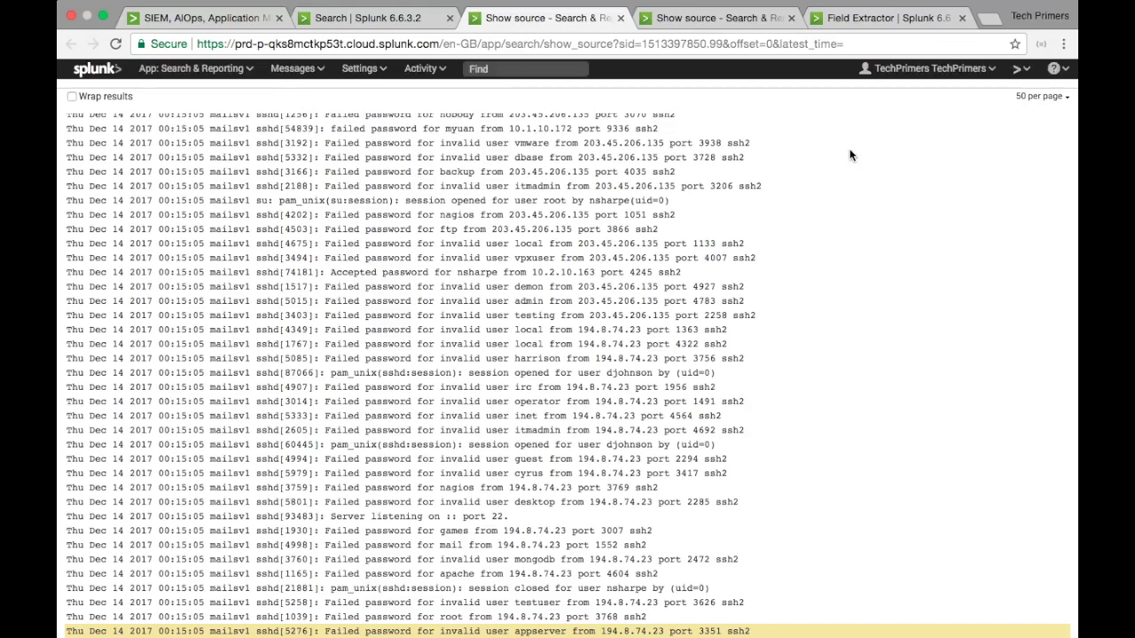
scroll(850, 156, up, 5)
click(1050, 99)
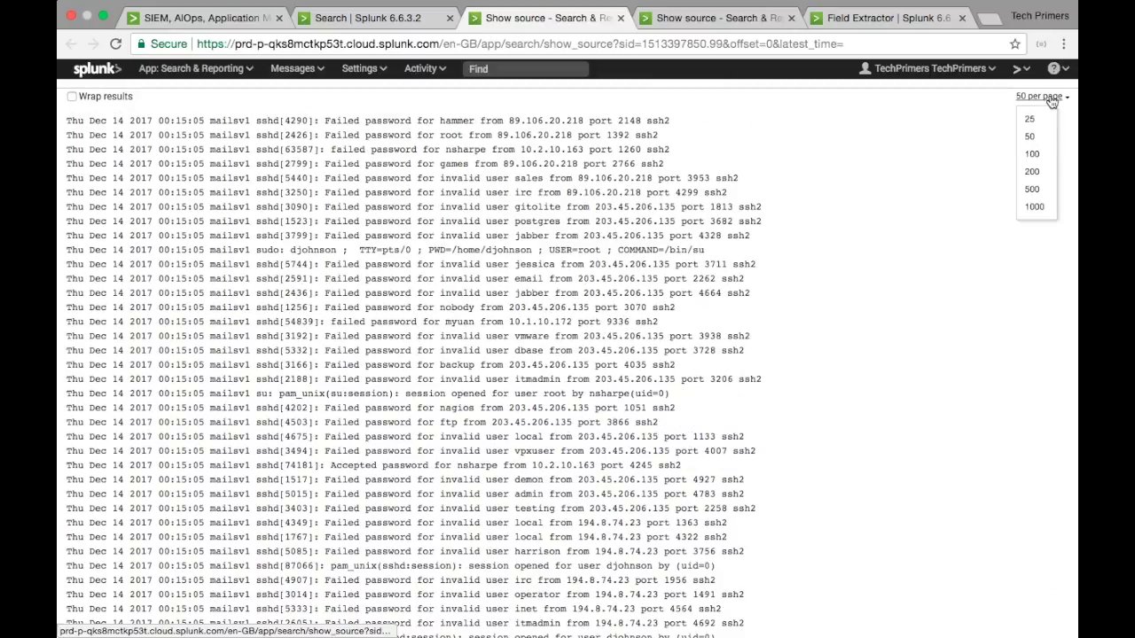
click(1031, 121)
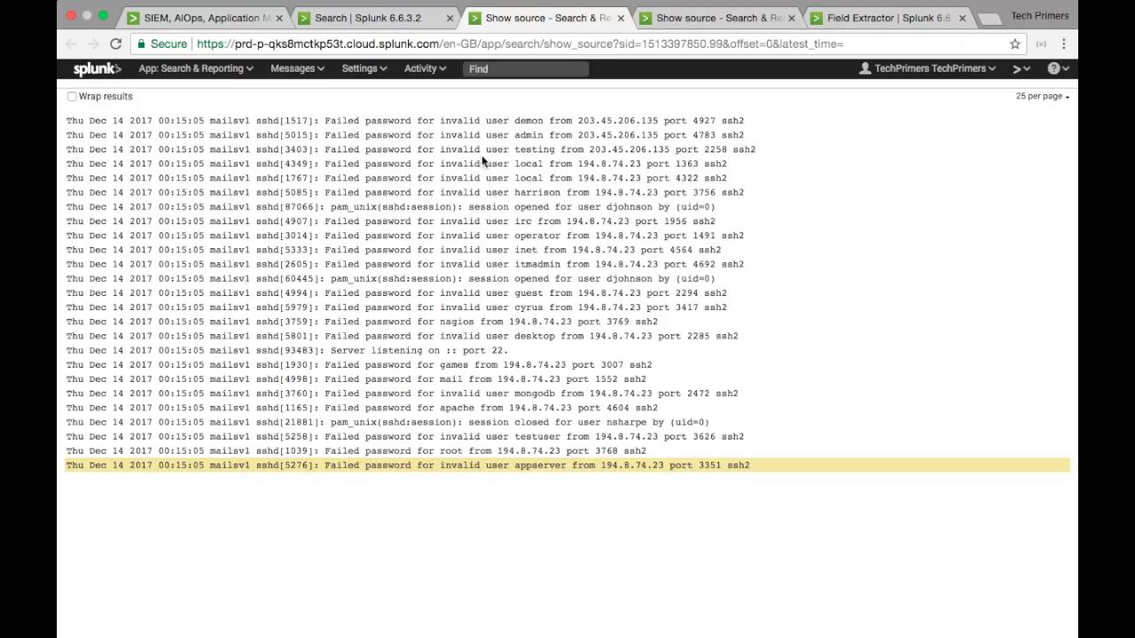
drag(481, 153, 489, 453)
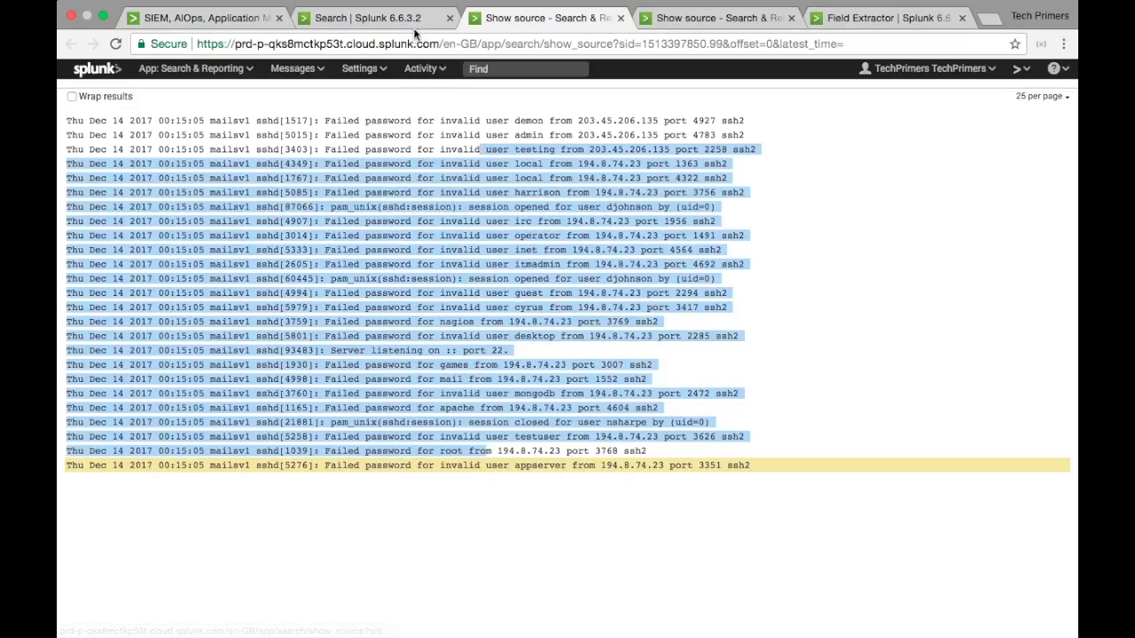
click(403, 18)
- Change the search term from FAIL to FAILED and rerun the search
text(ED)
key(Return)
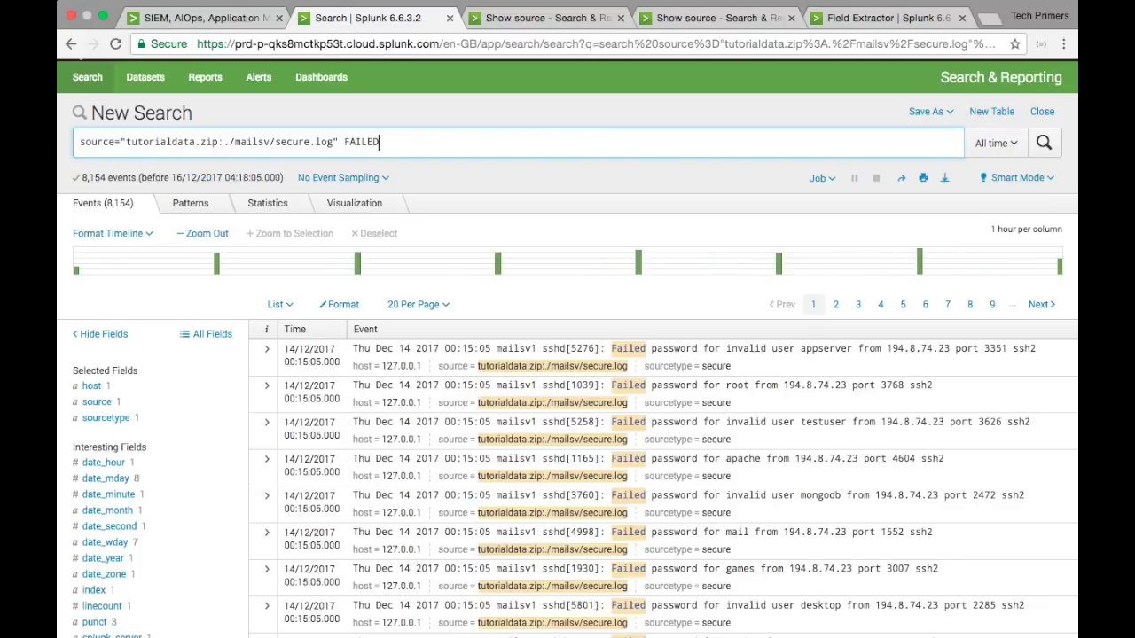
scroll(425, 258, up, 2)
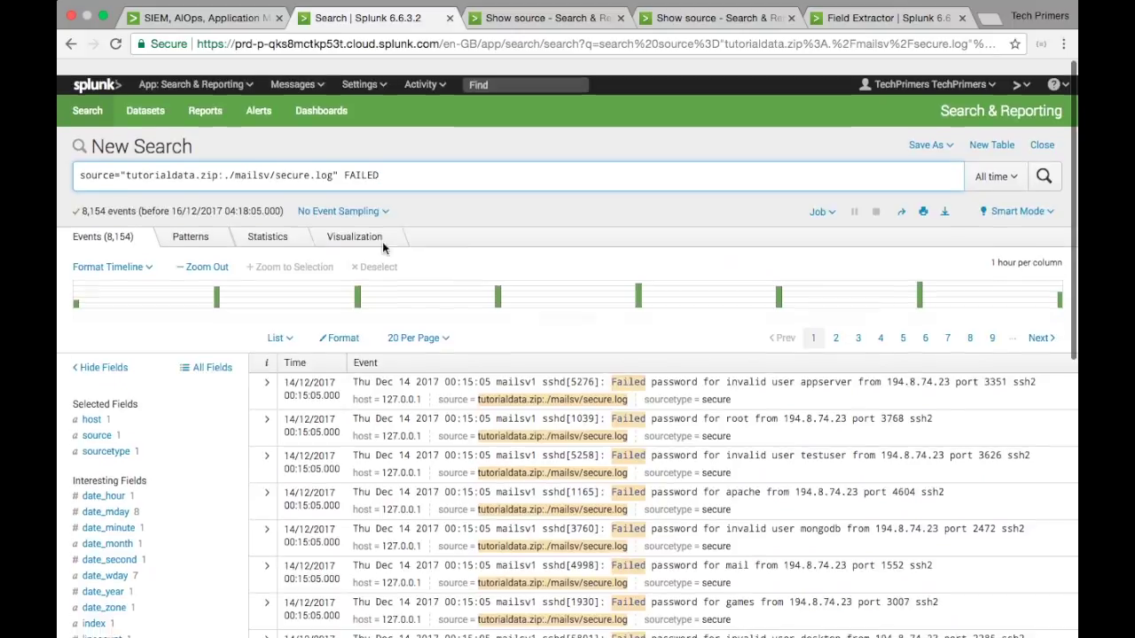
- Widen the source filter to tutorialdata.zip* to cover every tutorialdata source
shift+click(224, 159)
key(BackSpace)
key(BackSpace)
text(*)
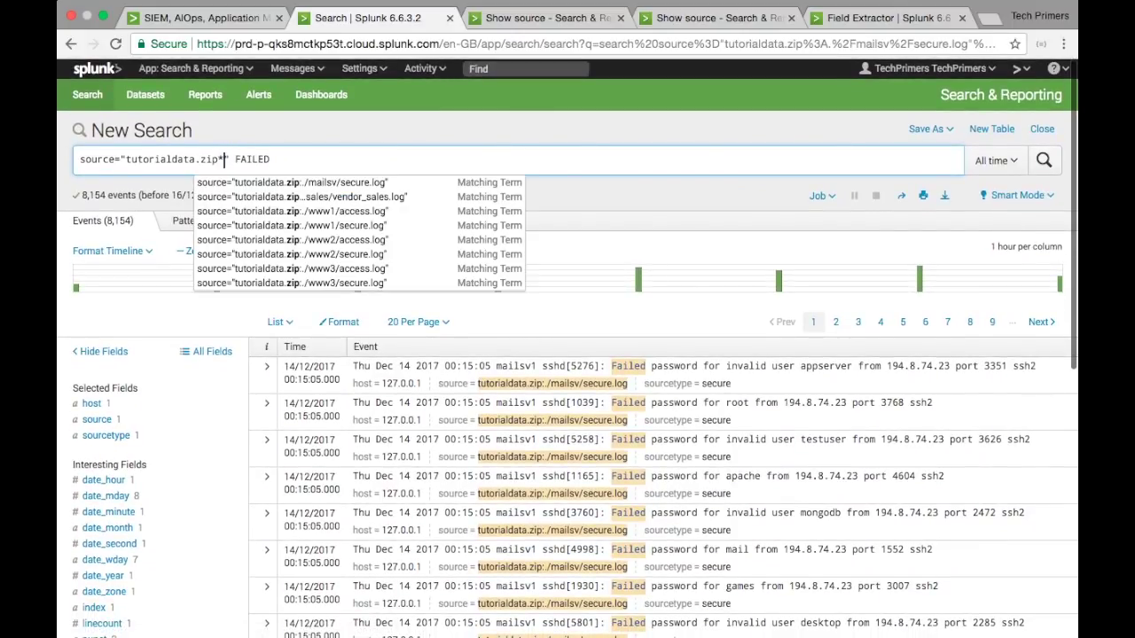
key(Return)
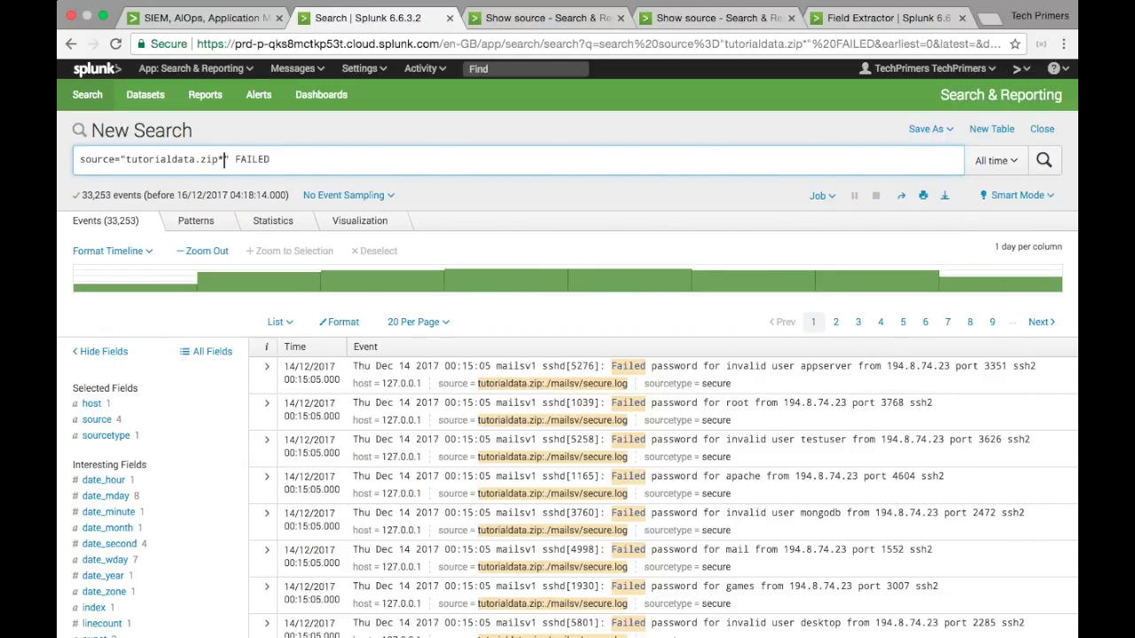
- Scroll the 33,253 results and select the word Failed in the third event
scroll(603, 361, down, 3)
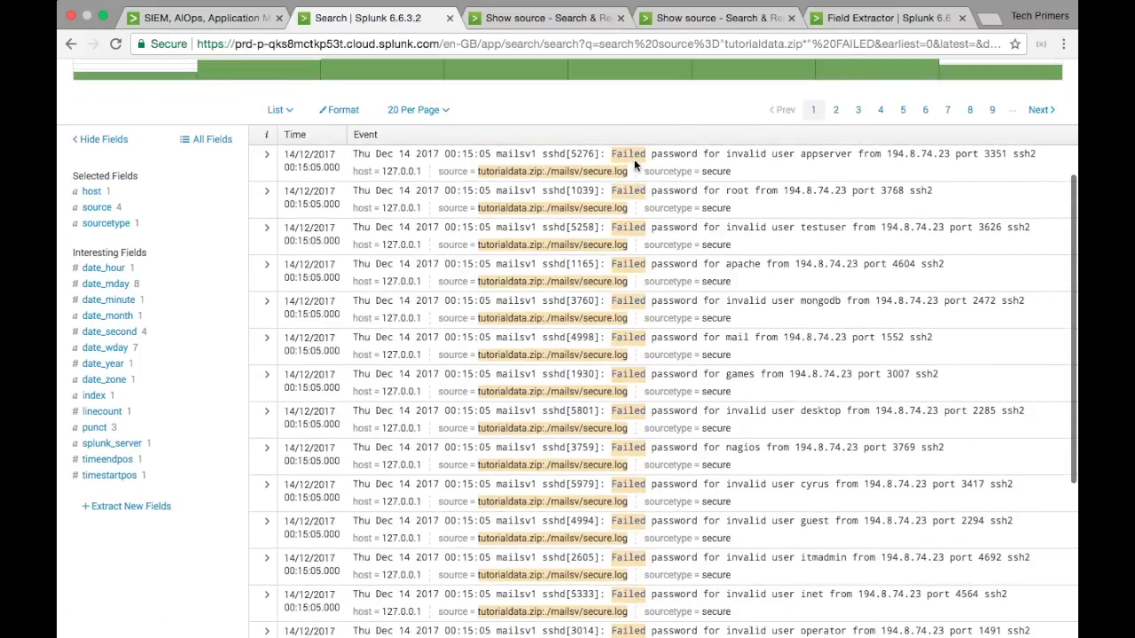
click(632, 155)
scroll(680, 230, down, 1)
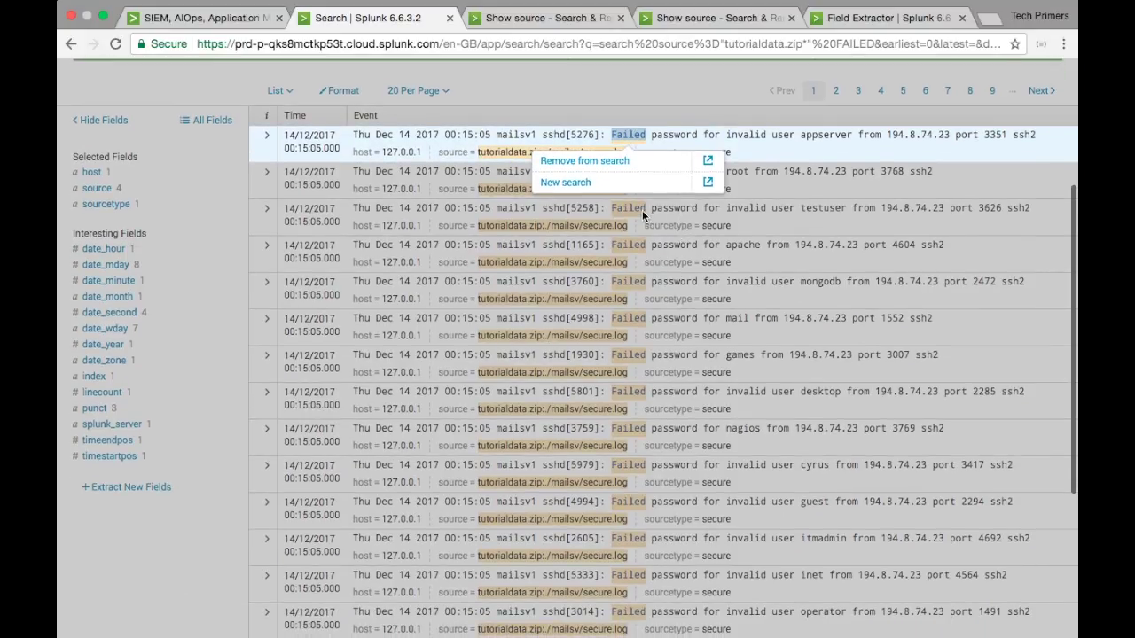
double_click(636, 209)
scroll(693, 252, down, 3)
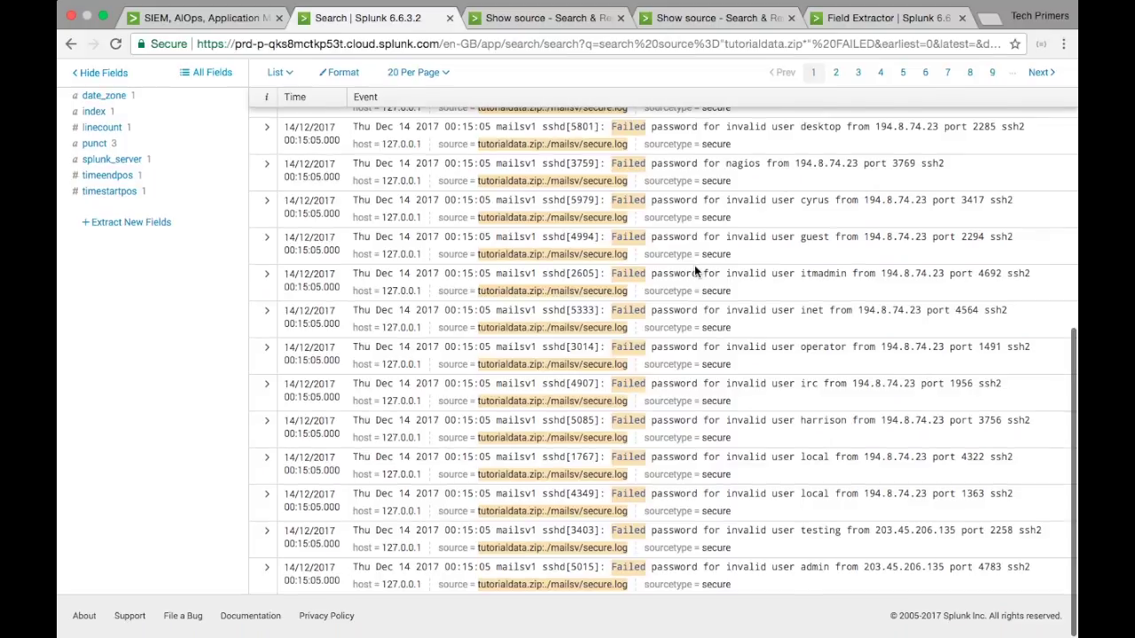
scroll(694, 265, up, 6)
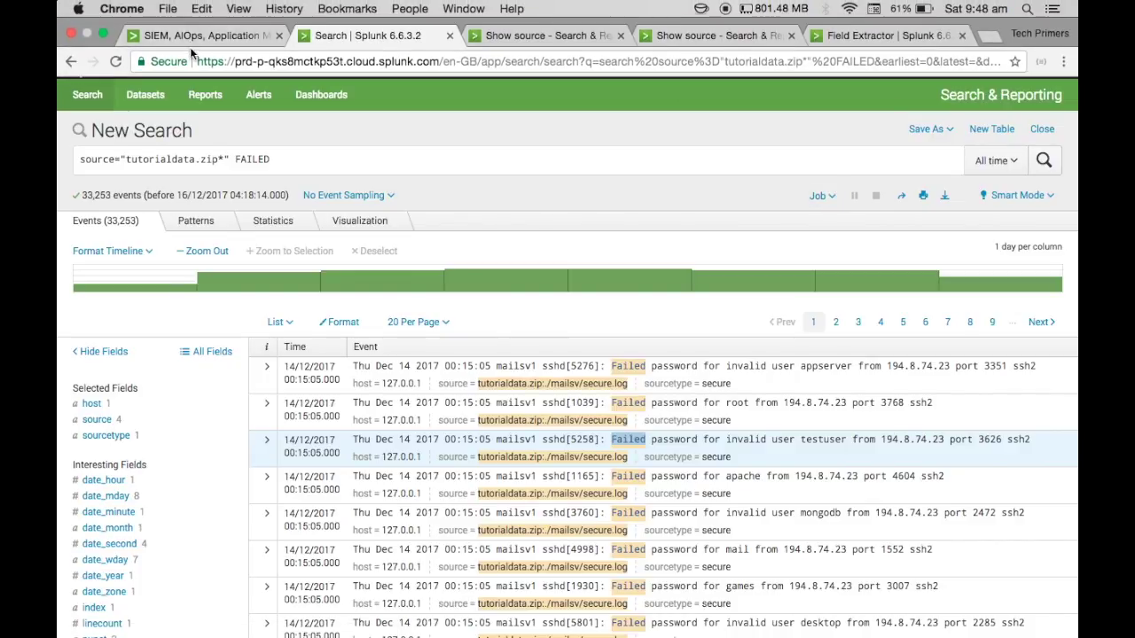
click(185, 33)
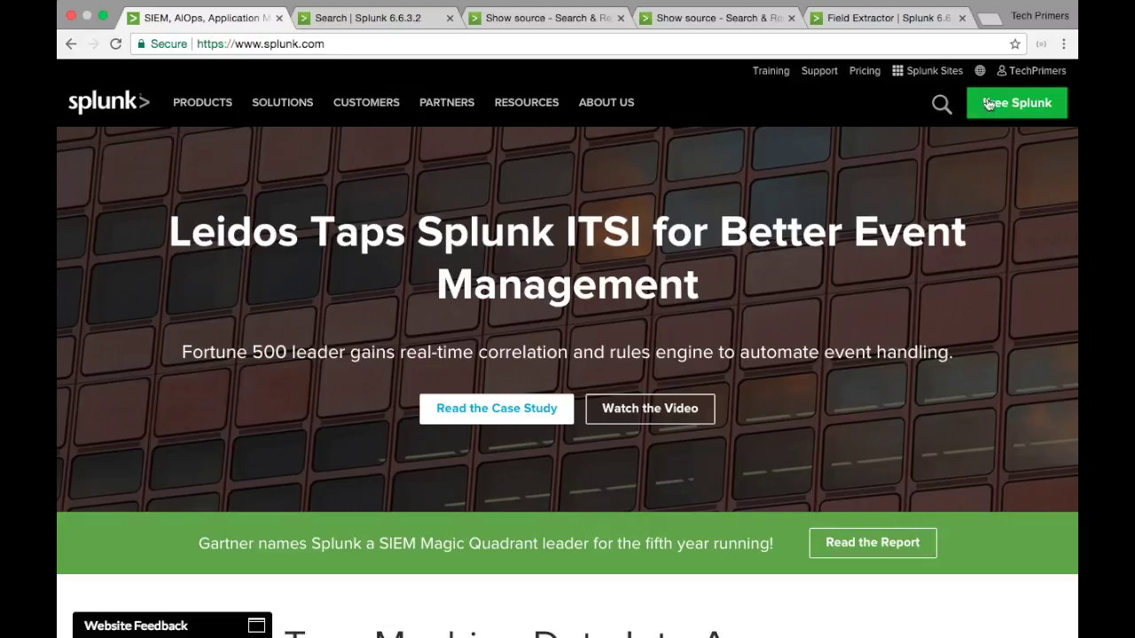
click(398, 19)
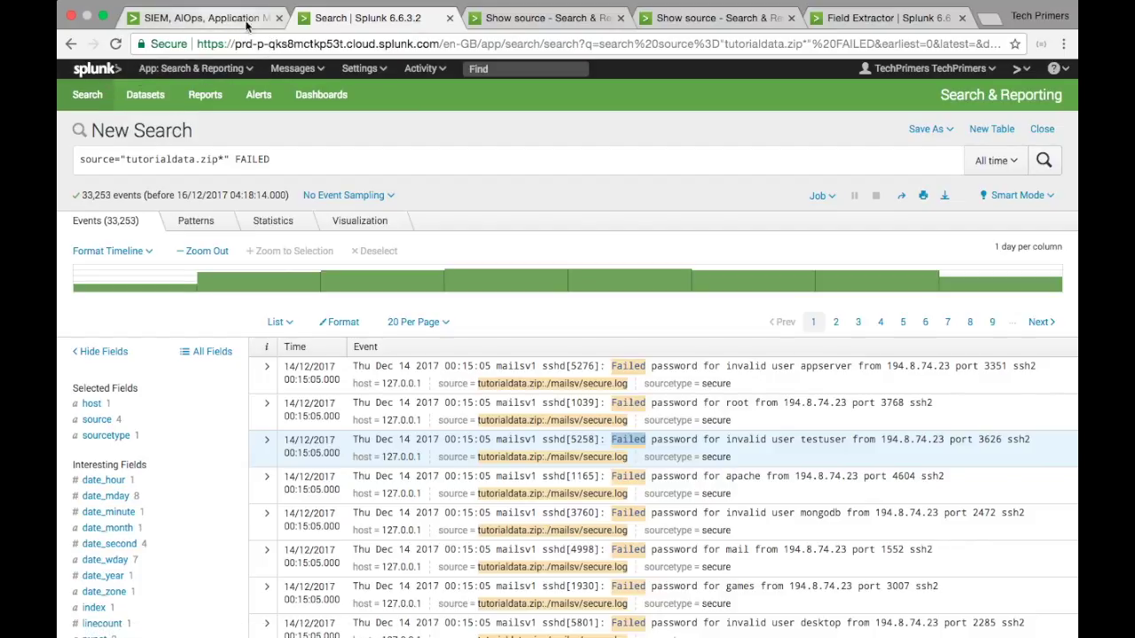
click(346, 71)
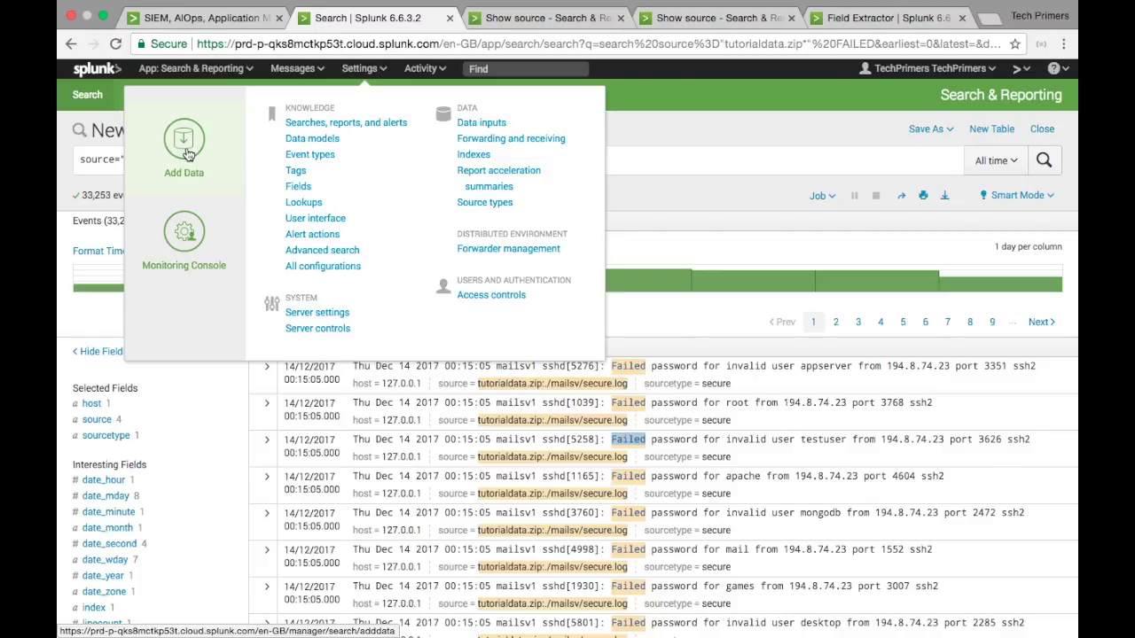
click(664, 164)
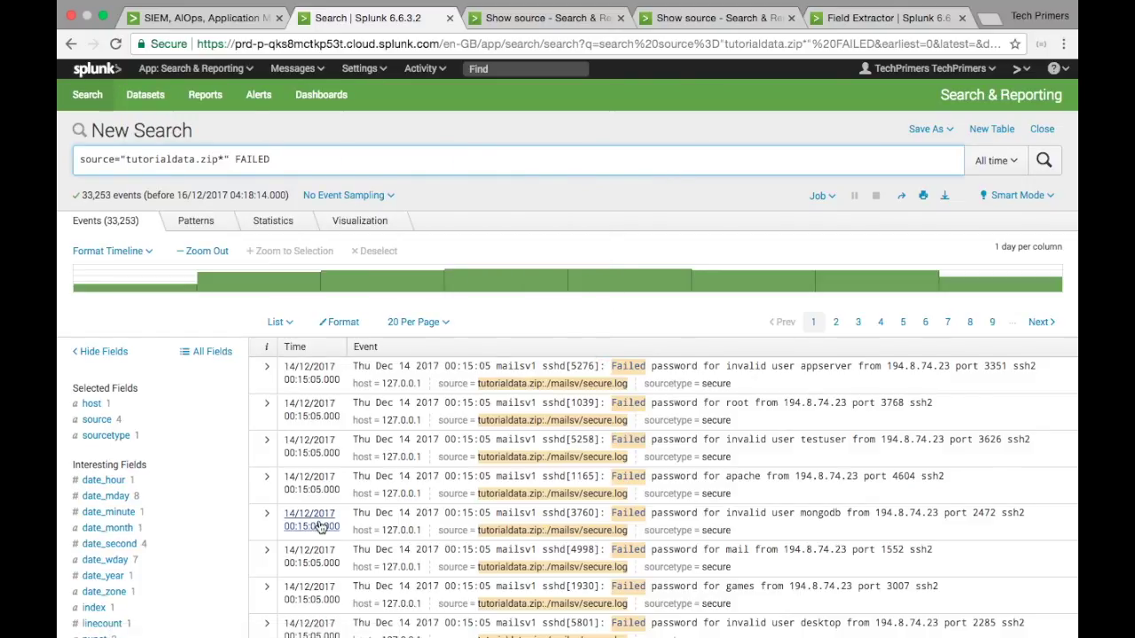
scroll(844, 418, down, 10)
scroll(844, 419, up, 10)
scroll(945, 625, down, 5)
scroll(945, 625, up, 5)
click(80, 162)
text(IN)
key(BackSpace)
key(BackSpace)
text(index=techprimers)
key(Return)
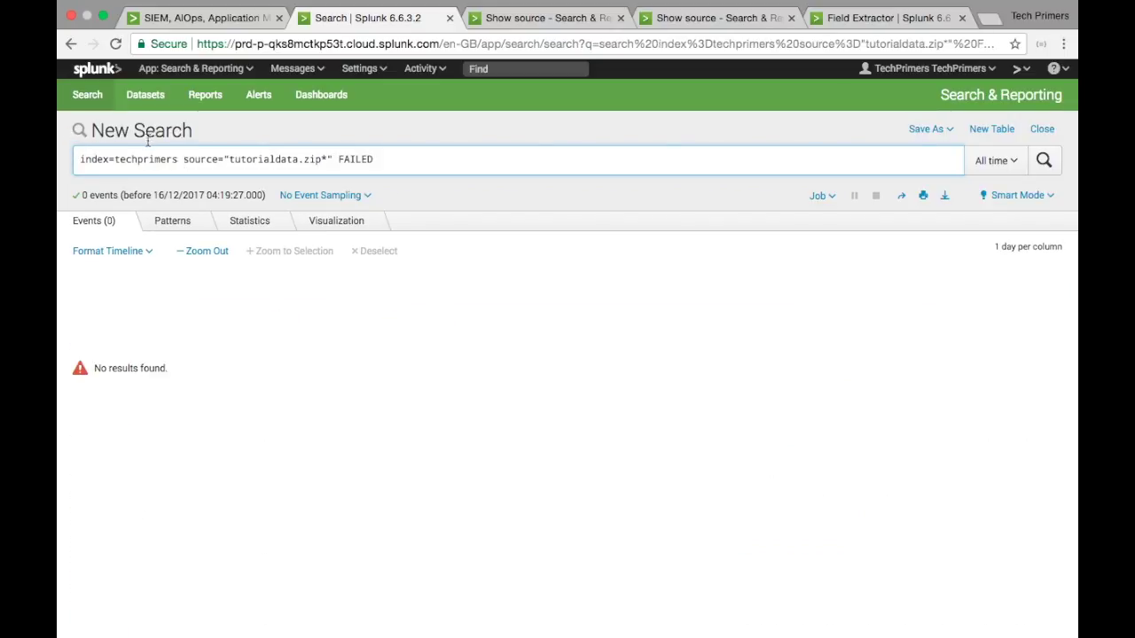
key(BackSpace)
key(BackSpace)
key(BackSpace)
key(BackSpace)
key(BackSpace)
key(BackSpace)
key(BackSpace)
key(BackSpace)
key(BackSpace)
key(BackSpace)
key(BackSpace)
key(BackSpace)
key(BackSpace)
key(BackSpace)
key(BackSpace)
key(BackSpace)
key(BackSpace)
key(BackSpace)
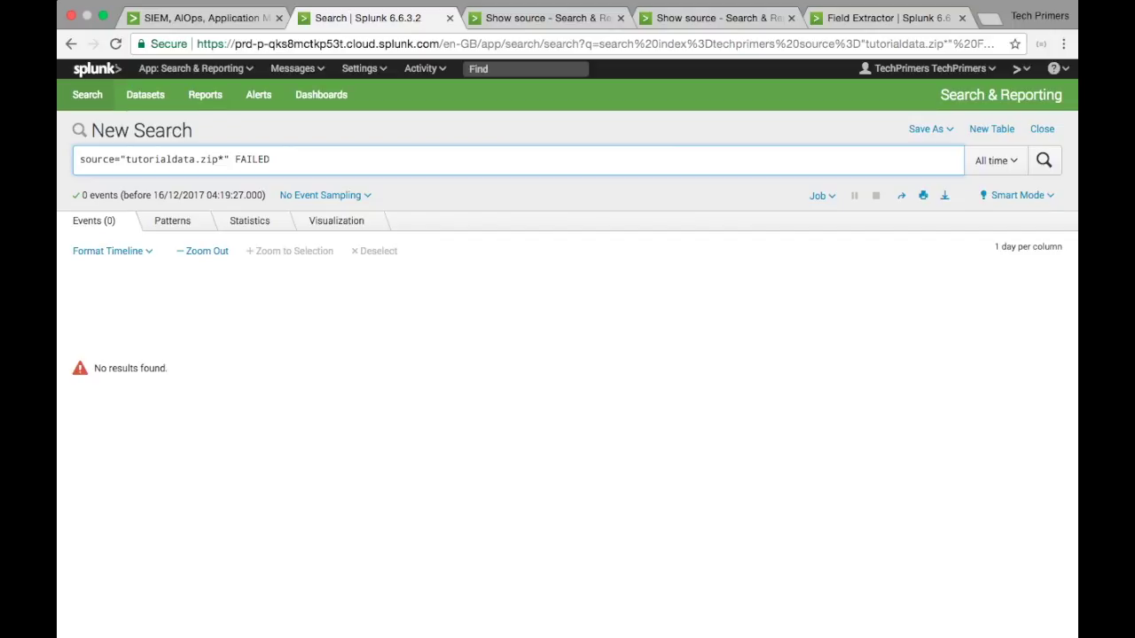
key(Return)
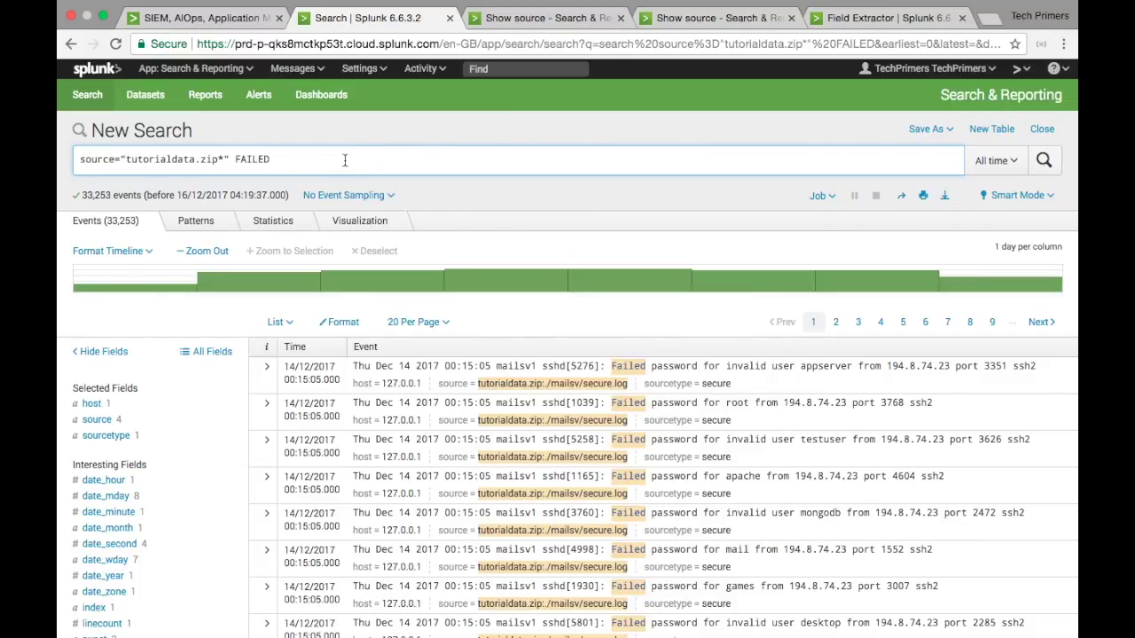
text(|)
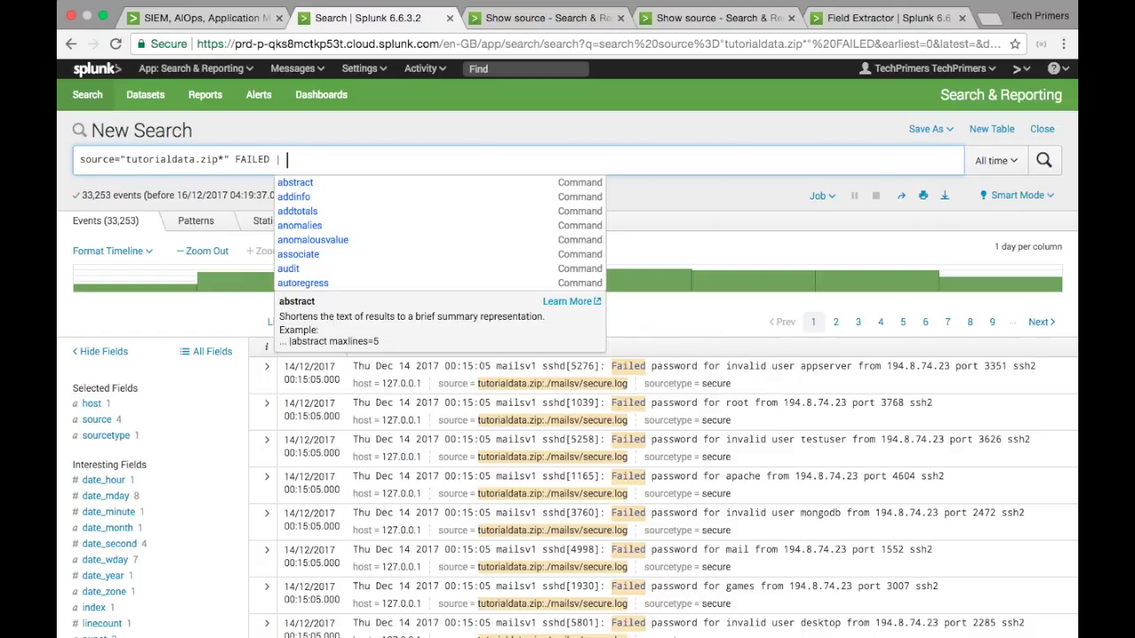
key(Down)
key(Down)
key(Down)
key(Down)
key(Down)
key(Down)
key(Down)
key(Down)
key(Down)
key(Down)
key(Down)
key(Down)
key(Down)
key(Down)
key(Down)
key(Down)
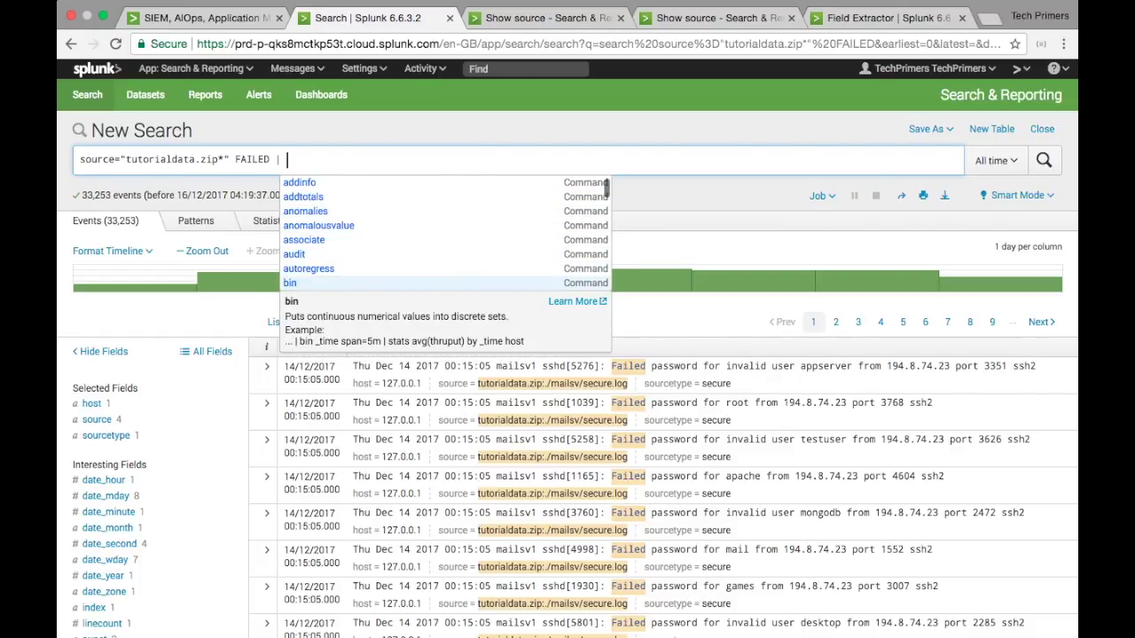
key(Down)
key(Down)
key(Down)
key(Down)
key(Down)
key(Down)
key(Down)
key(Down)
key(Down)
key(Down)
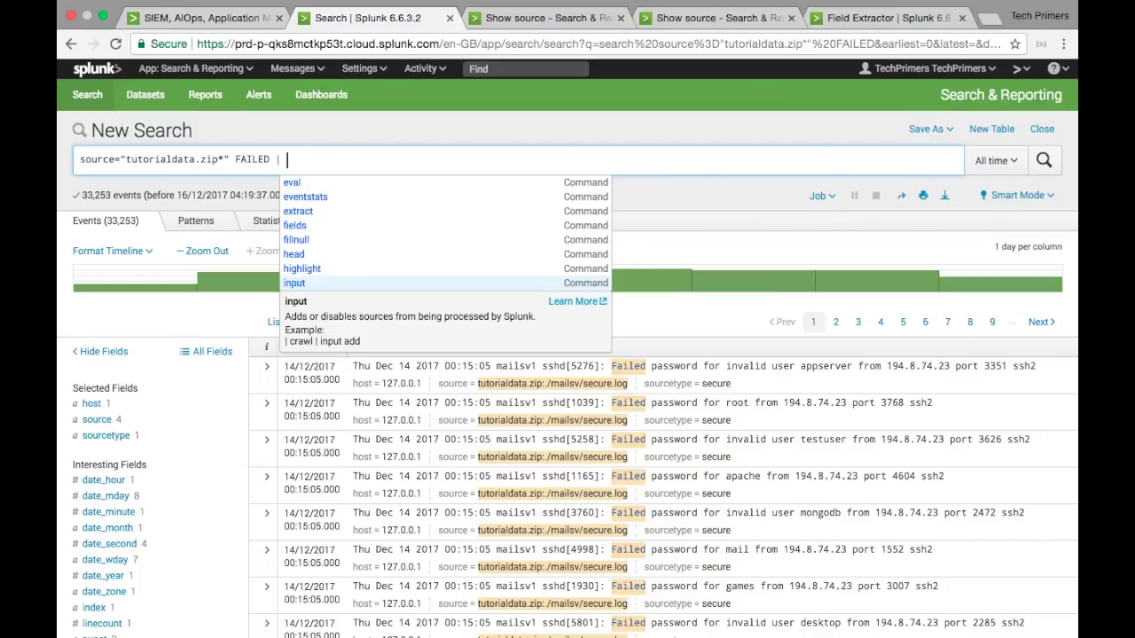
click(361, 160)
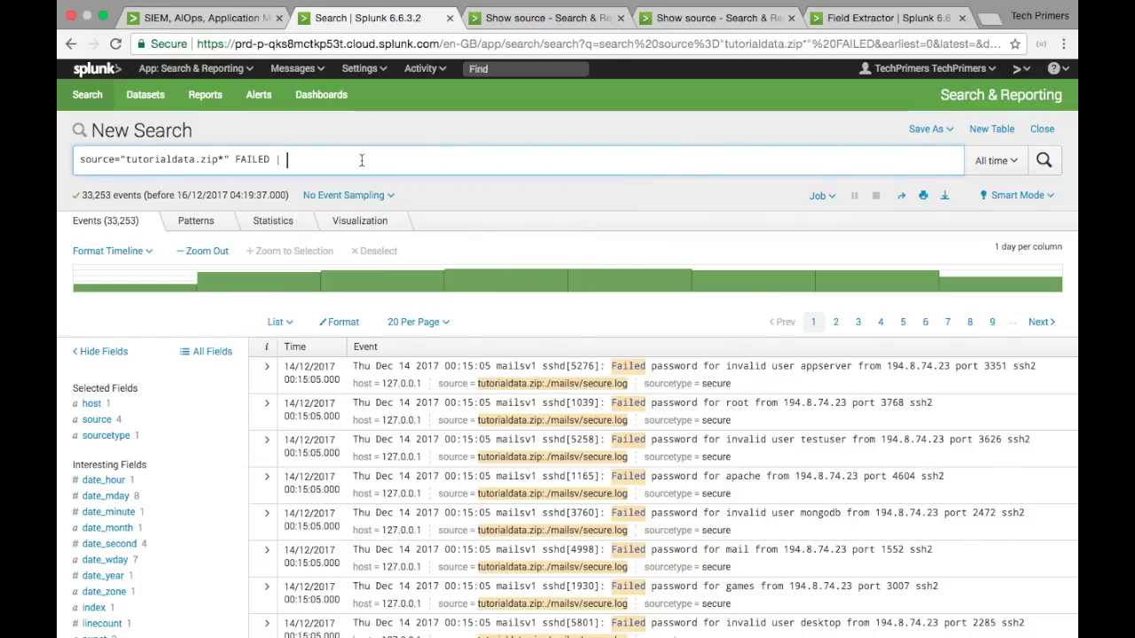
key(BackSpace)
key(BackSpace)
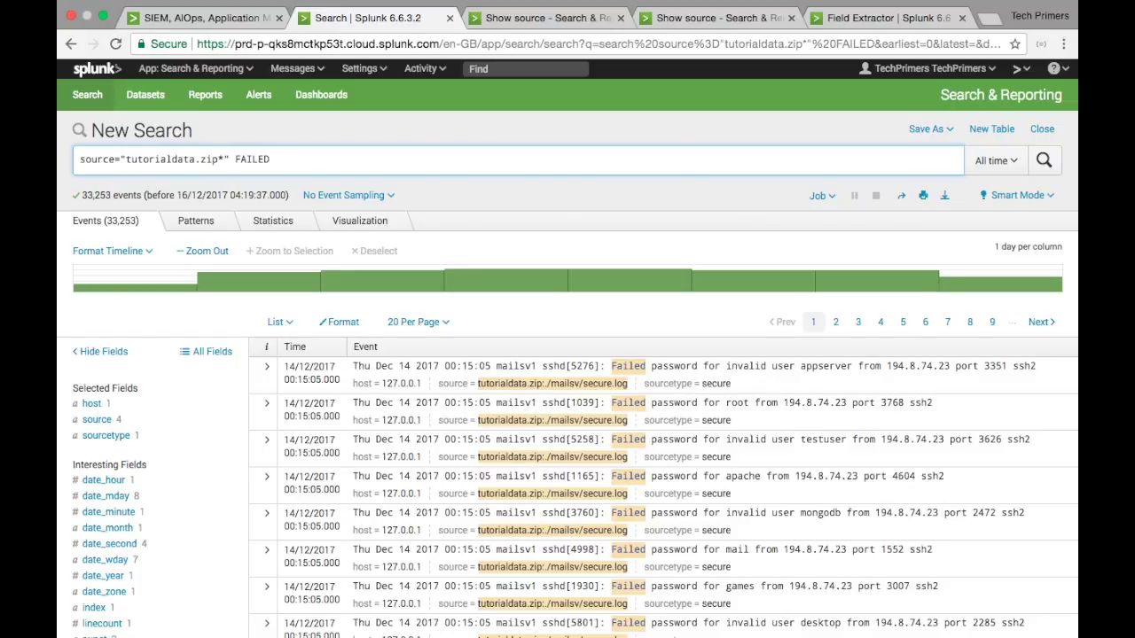
click(241, 18)
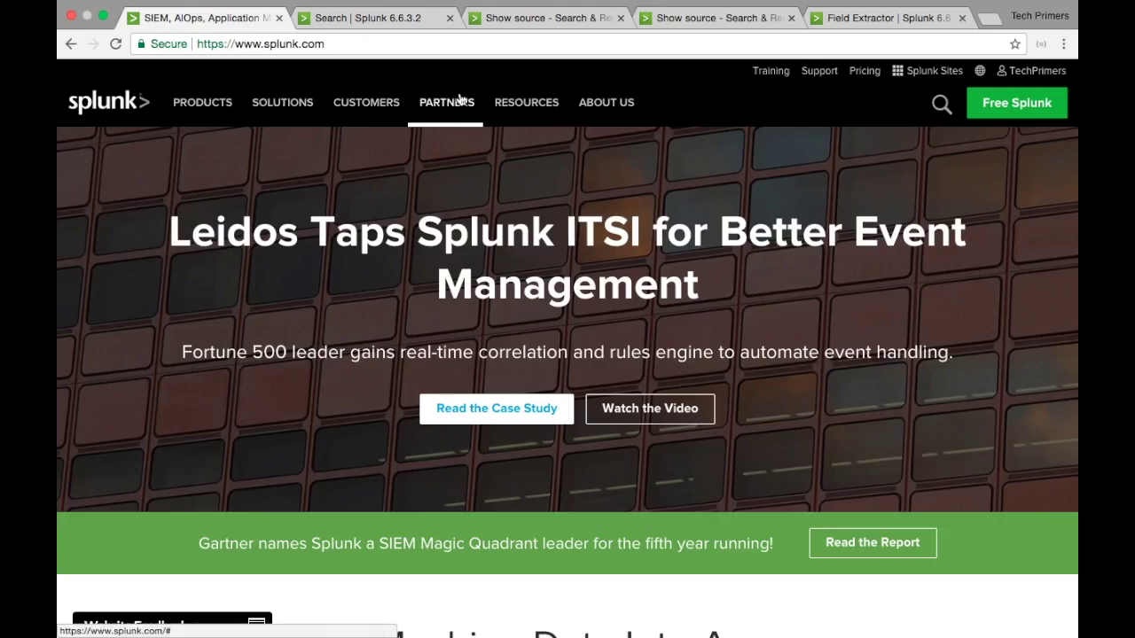
click(421, 20)
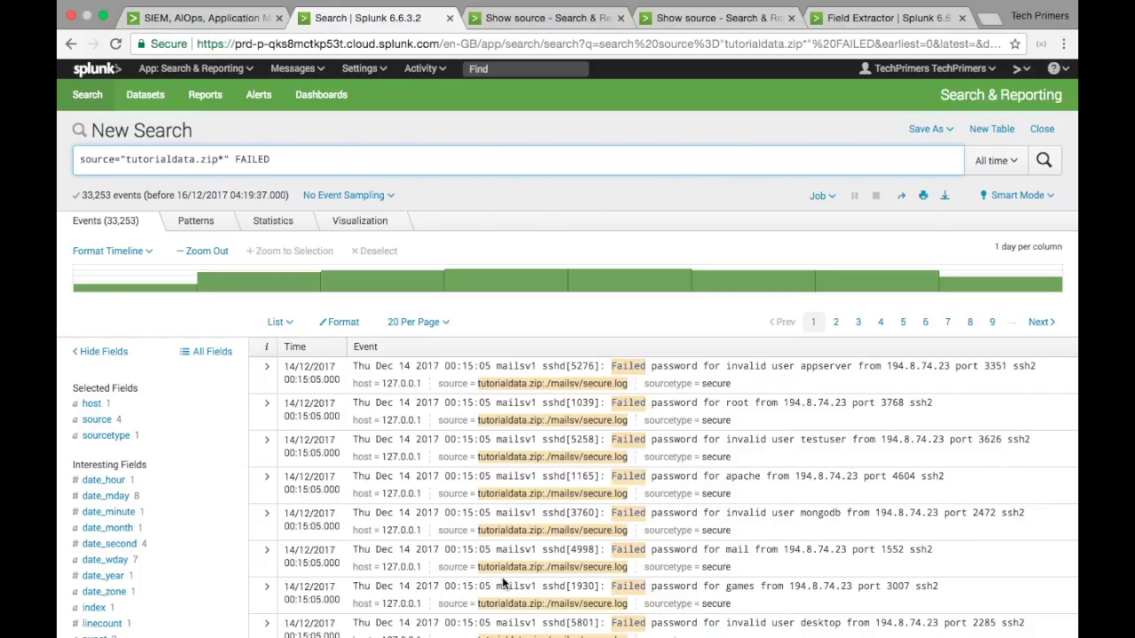
- Make punct a selected field so it shows on every event row
scroll(502, 576, down, 6)
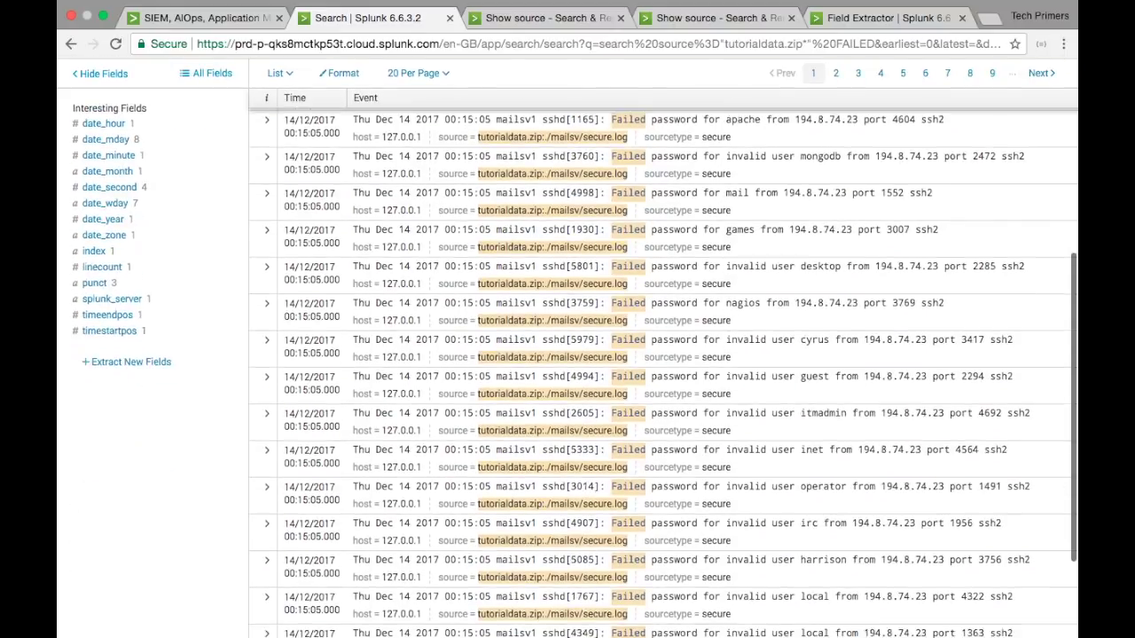
scroll(203, 435, up, 6)
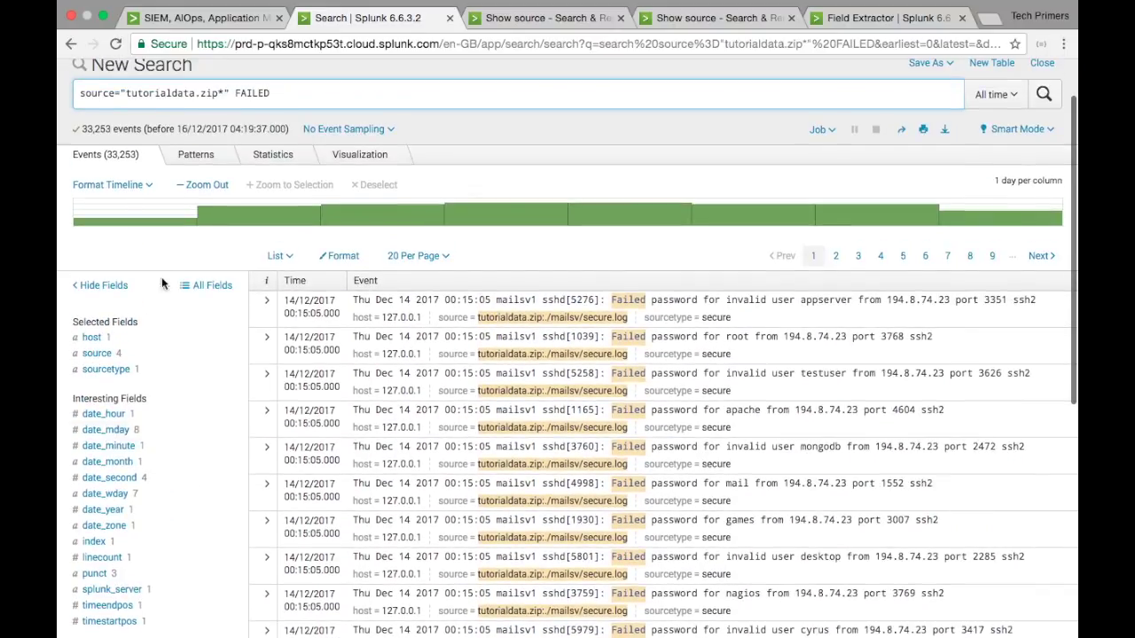
scroll(578, 373, up, 1)
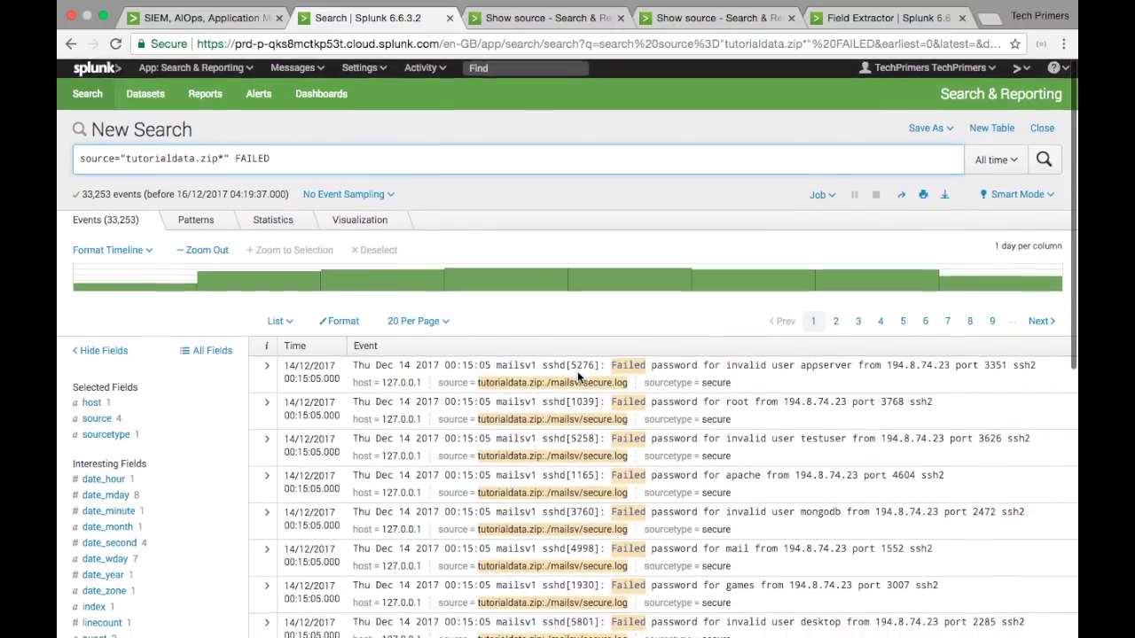
scroll(580, 377, down, 3)
scroll(578, 372, down, 1)
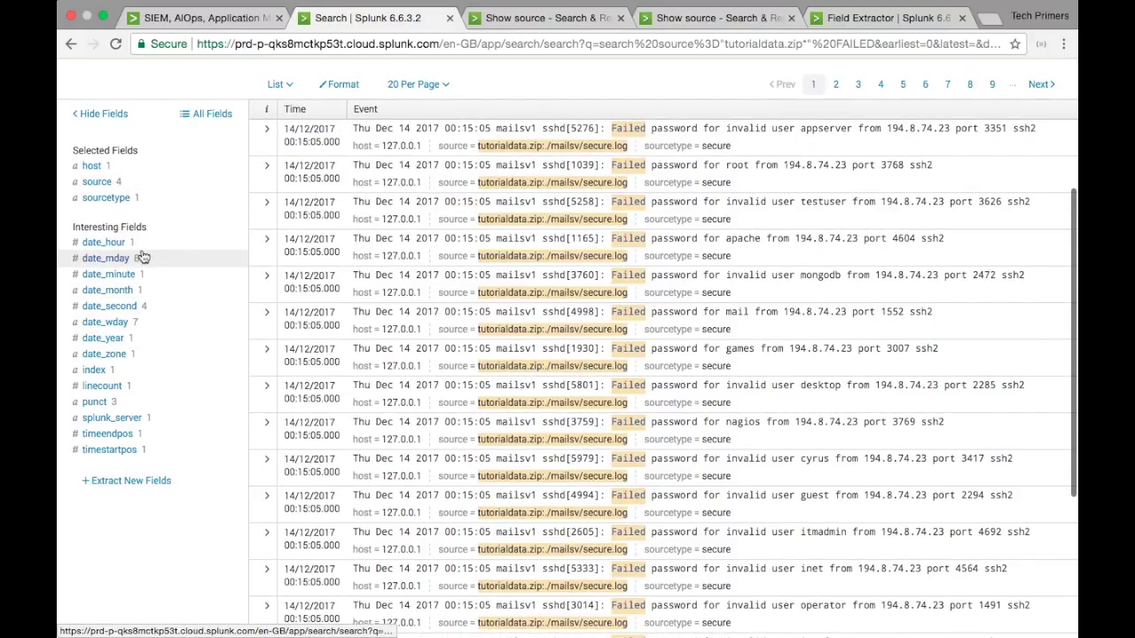
click(106, 406)
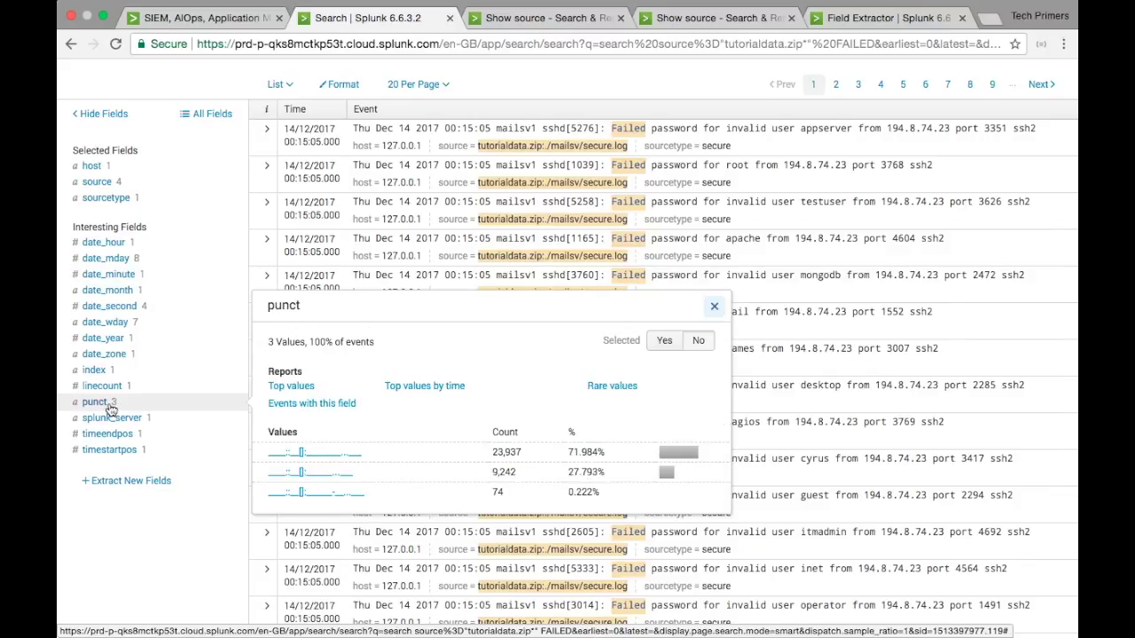
click(110, 407)
click(108, 406)
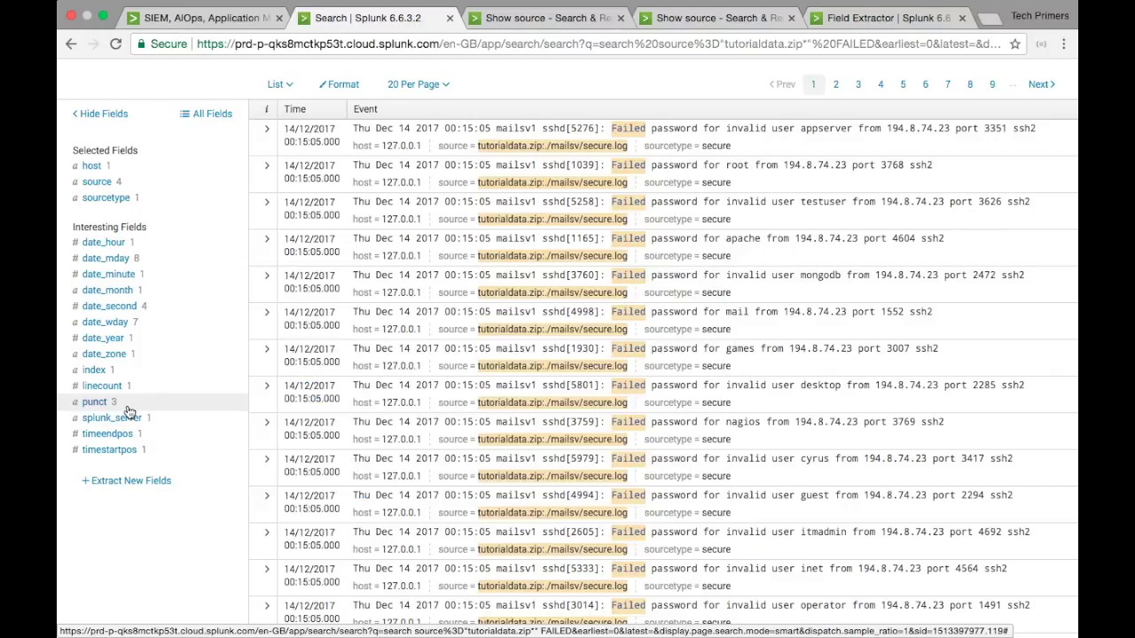
scroll(129, 413, up, 5)
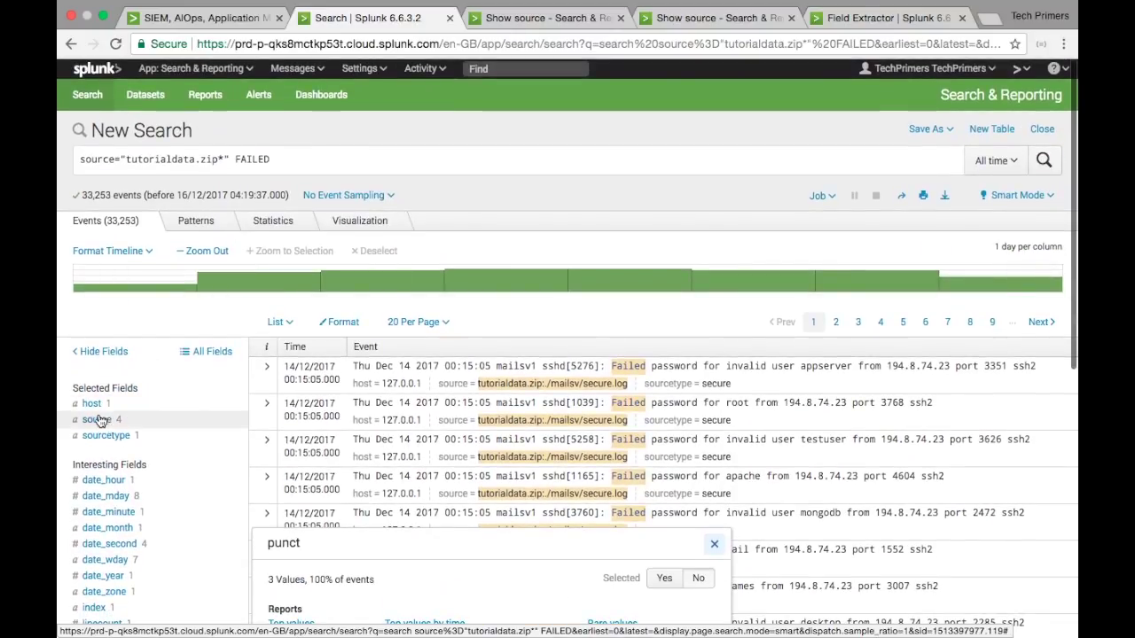
scroll(139, 434, down, 4)
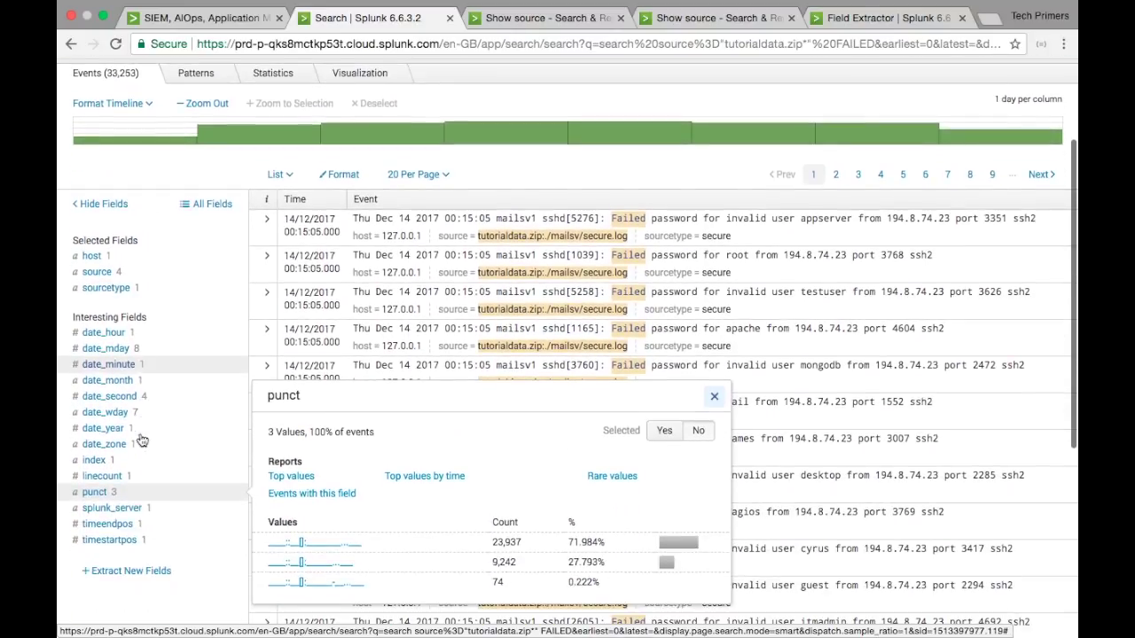
click(664, 430)
- Add the most common punct pattern (23,937 events) as a filter to the FAILED search
scroll(691, 252, up, 3)
scroll(690, 252, up, 1)
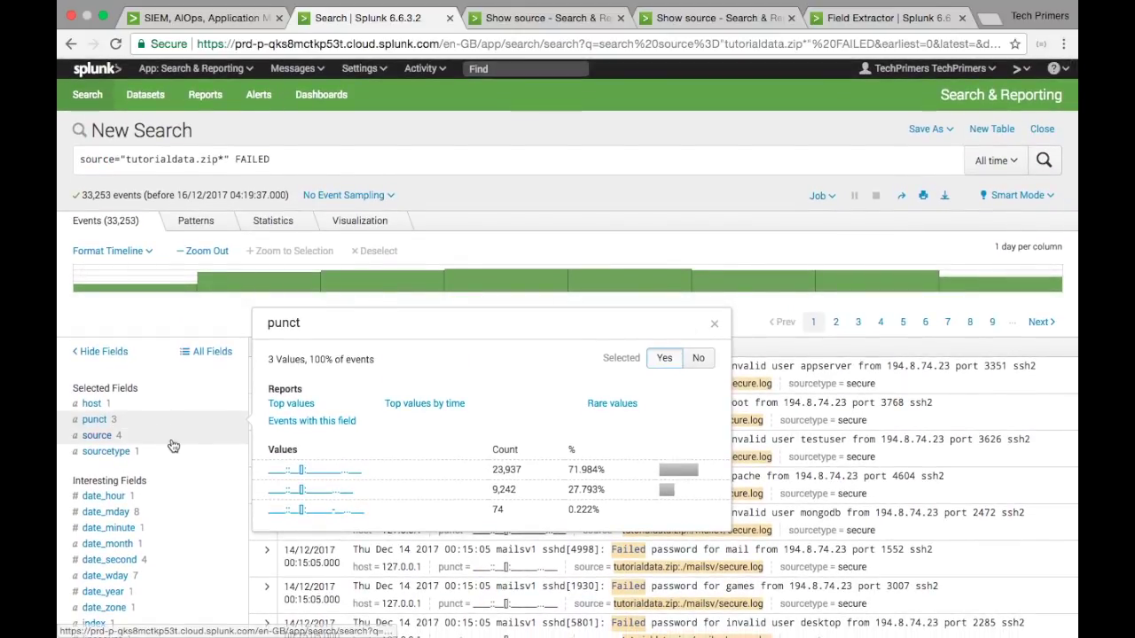
click(142, 427)
click(142, 426)
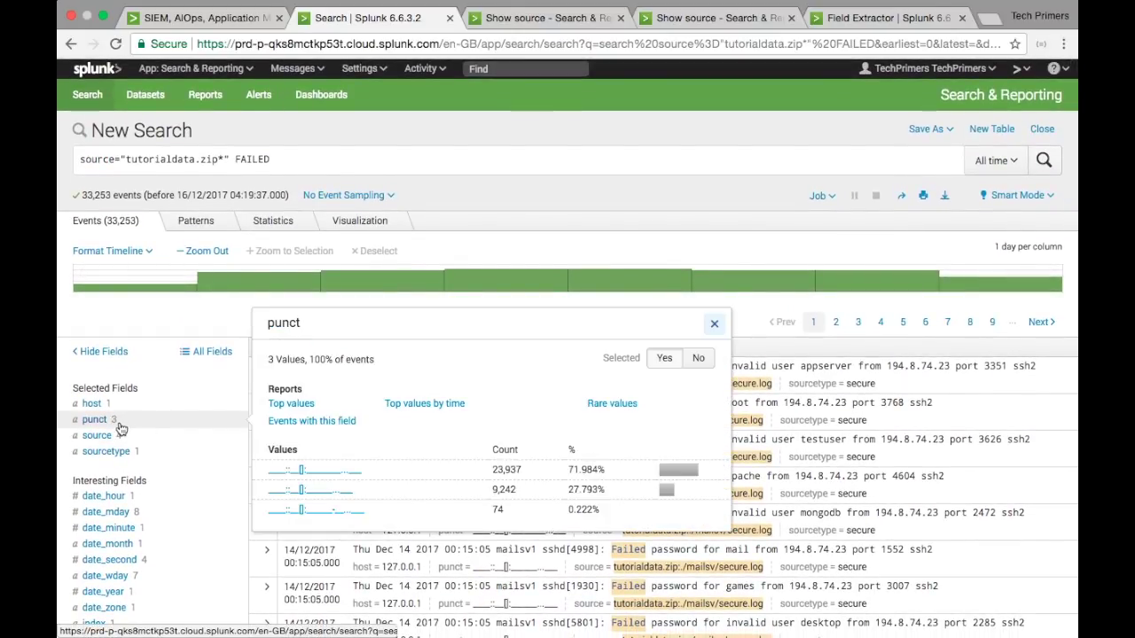
click(324, 469)
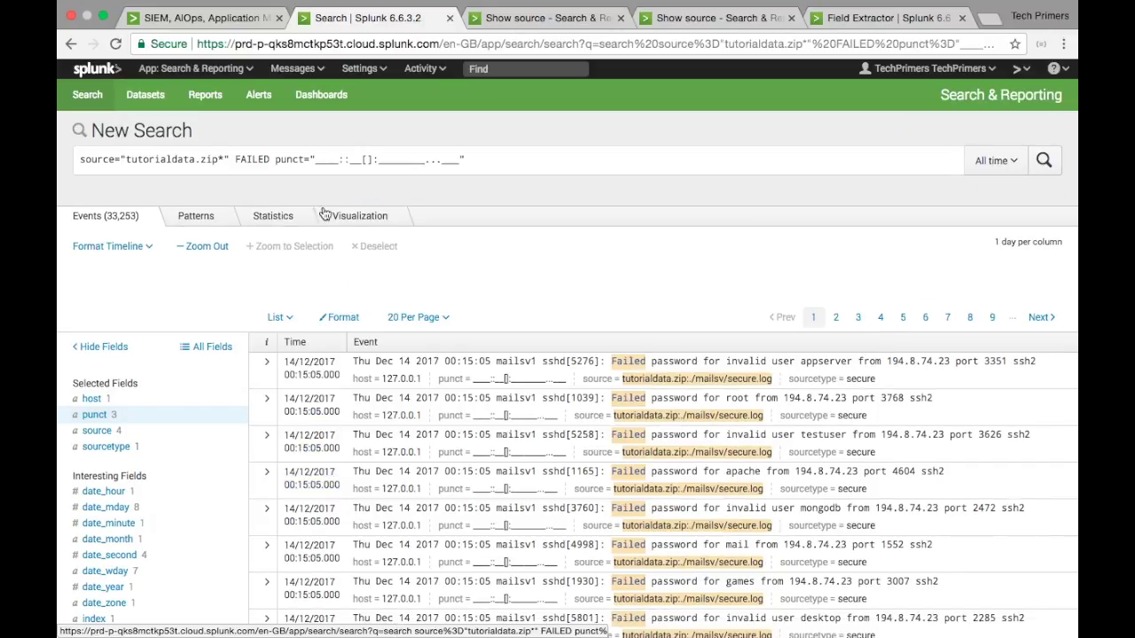
- Run the punct-filtered search over Last 15 minutes (no results), then back over All time
drag(276, 159, 509, 157)
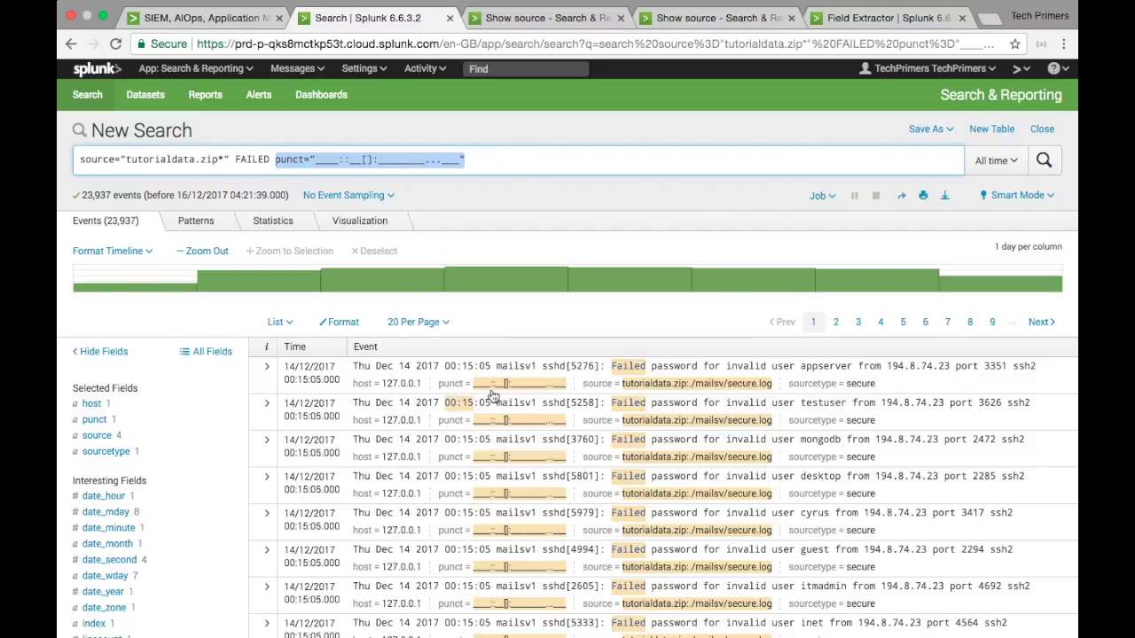
click(991, 166)
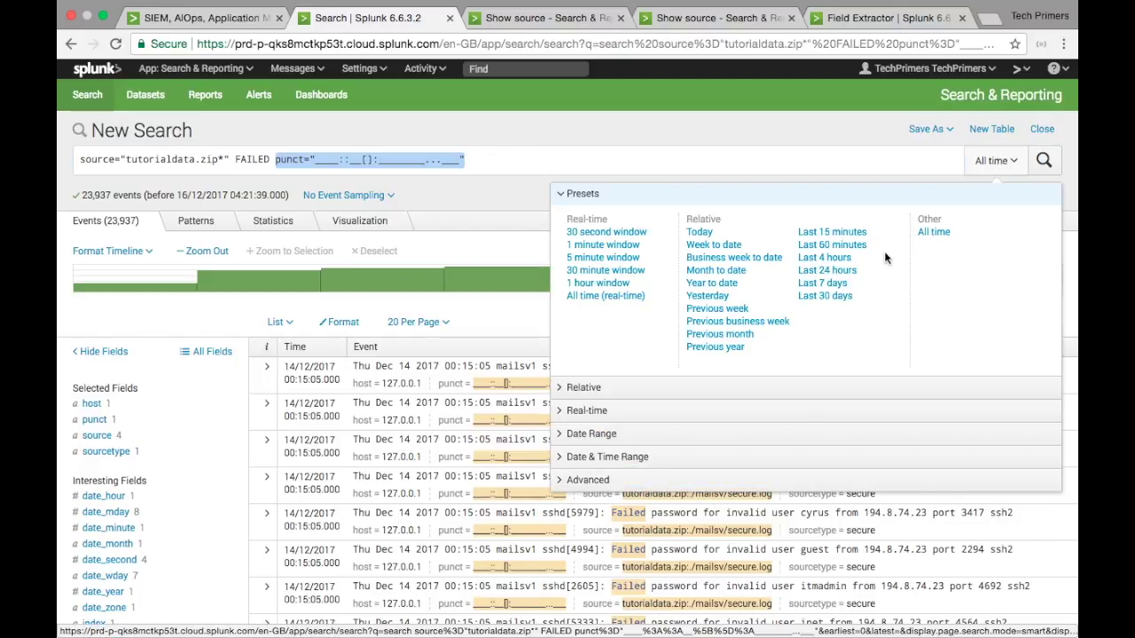
click(838, 232)
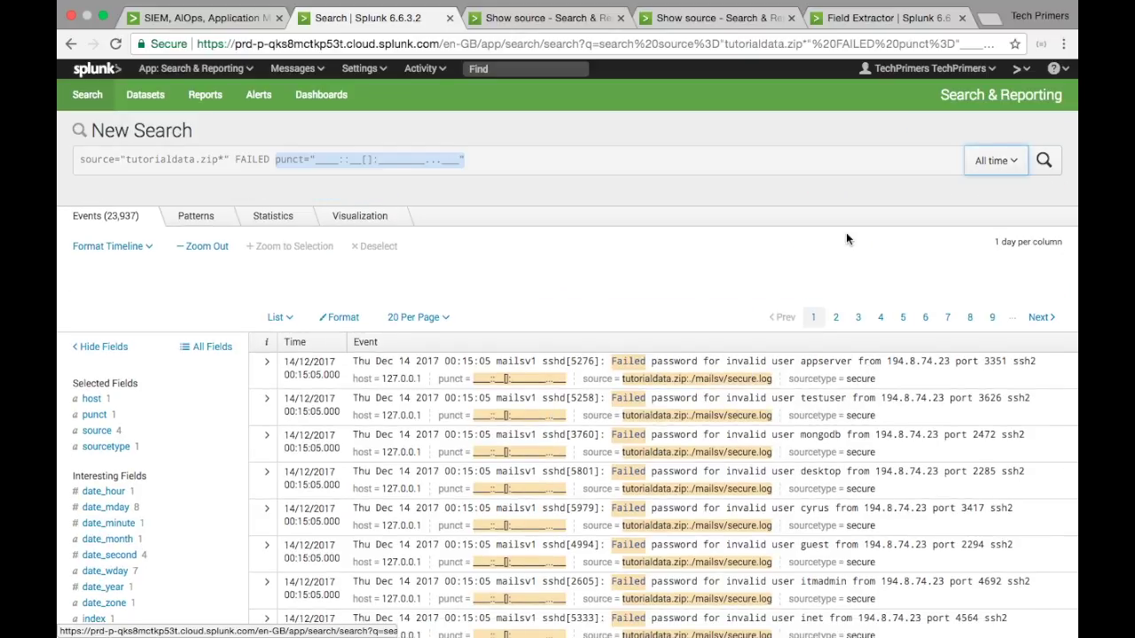
click(1009, 166)
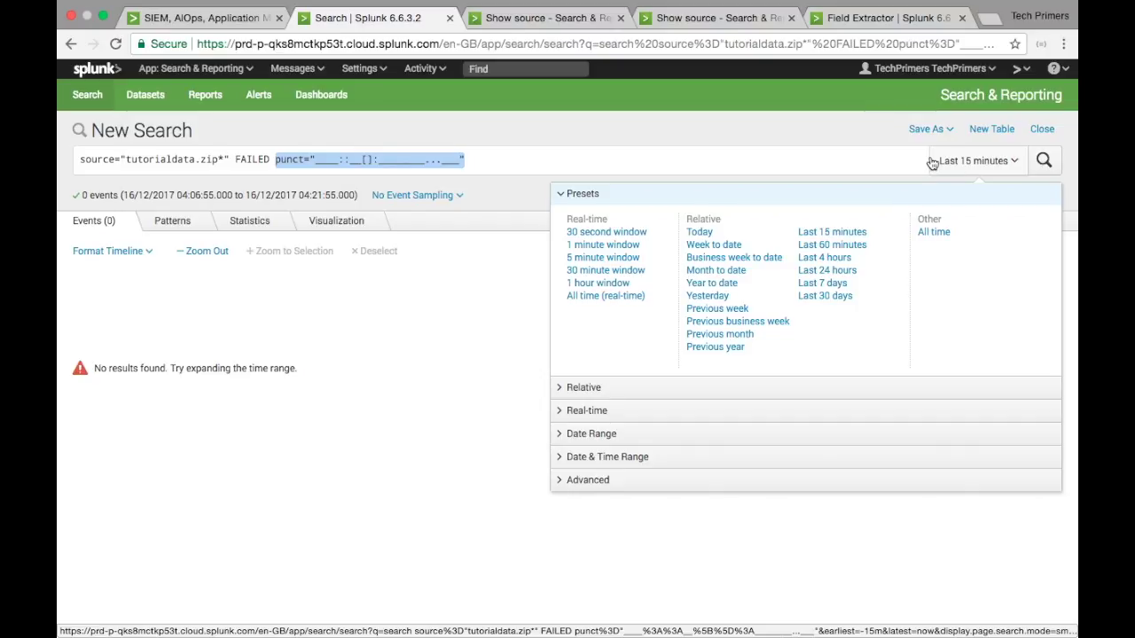
click(932, 231)
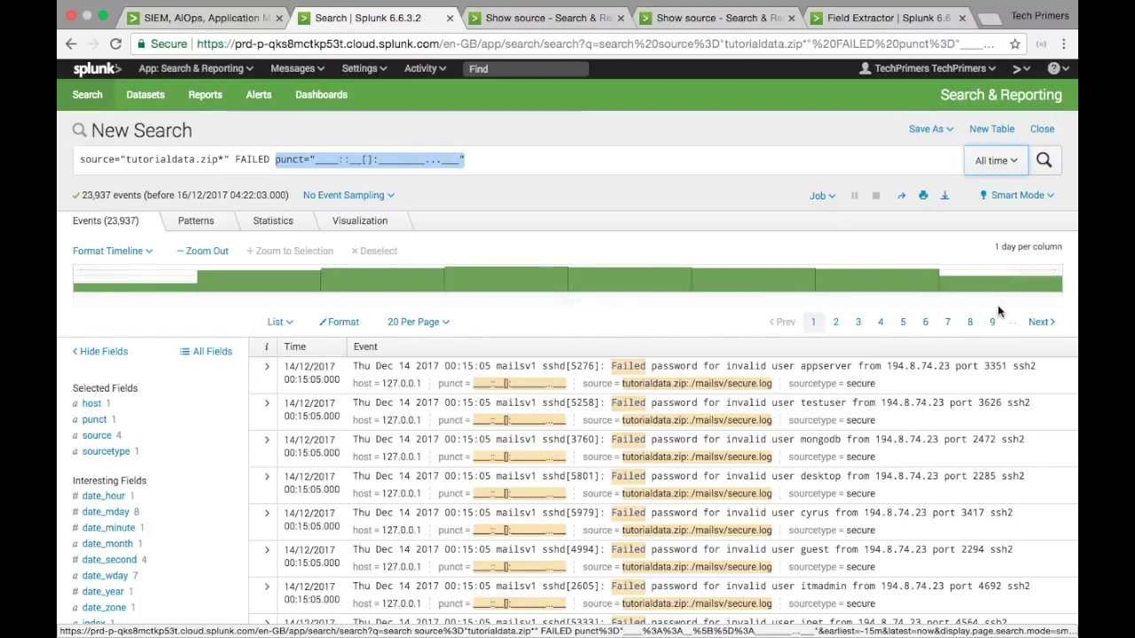
mouse_move(965, 288)
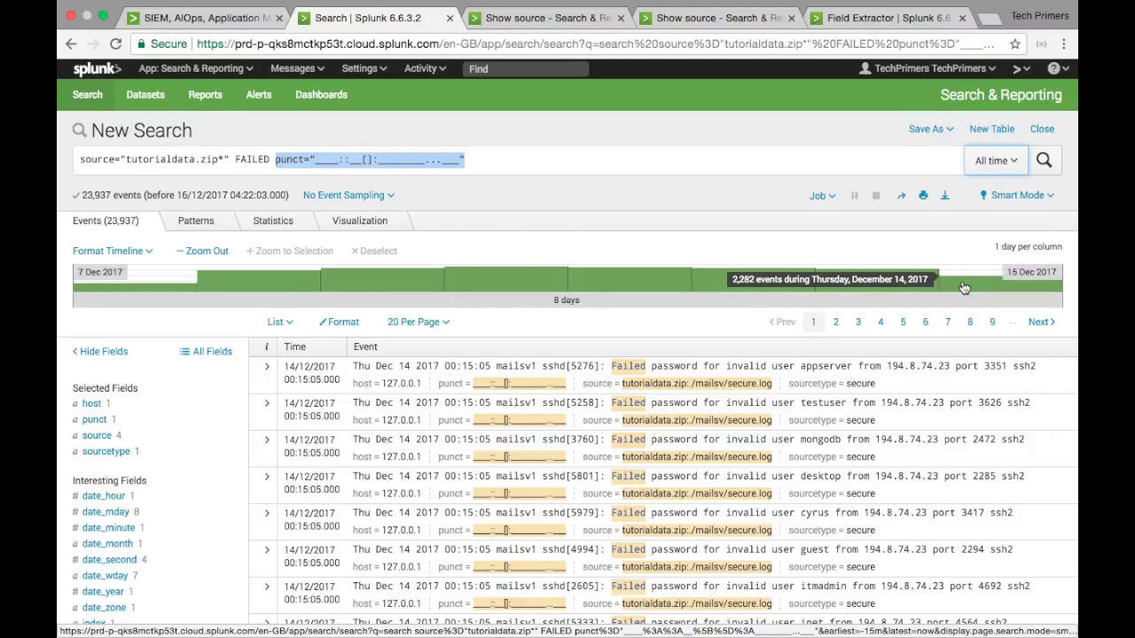
scroll(612, 364, down, 8)
scroll(613, 364, up, 5)
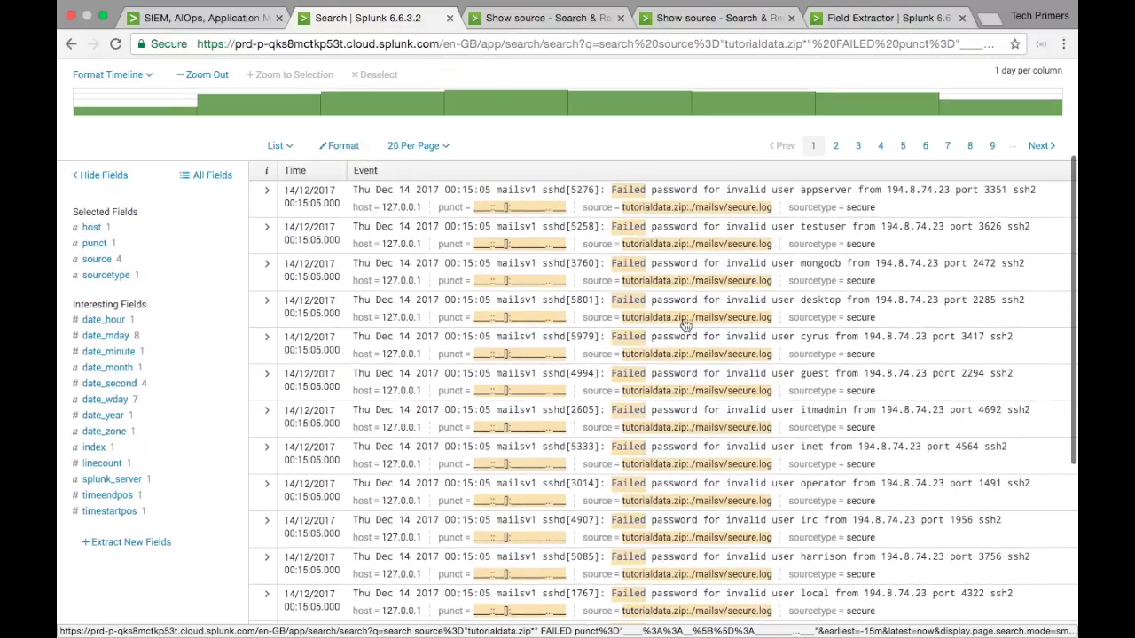
scroll(1075, 149, up, 3)
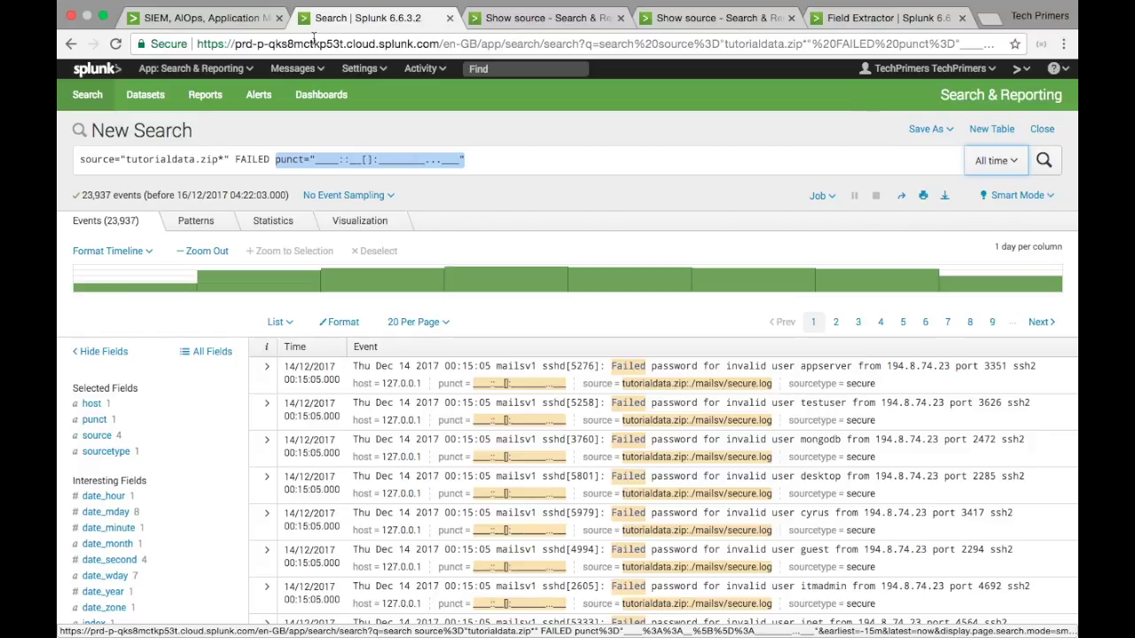
click(192, 19)
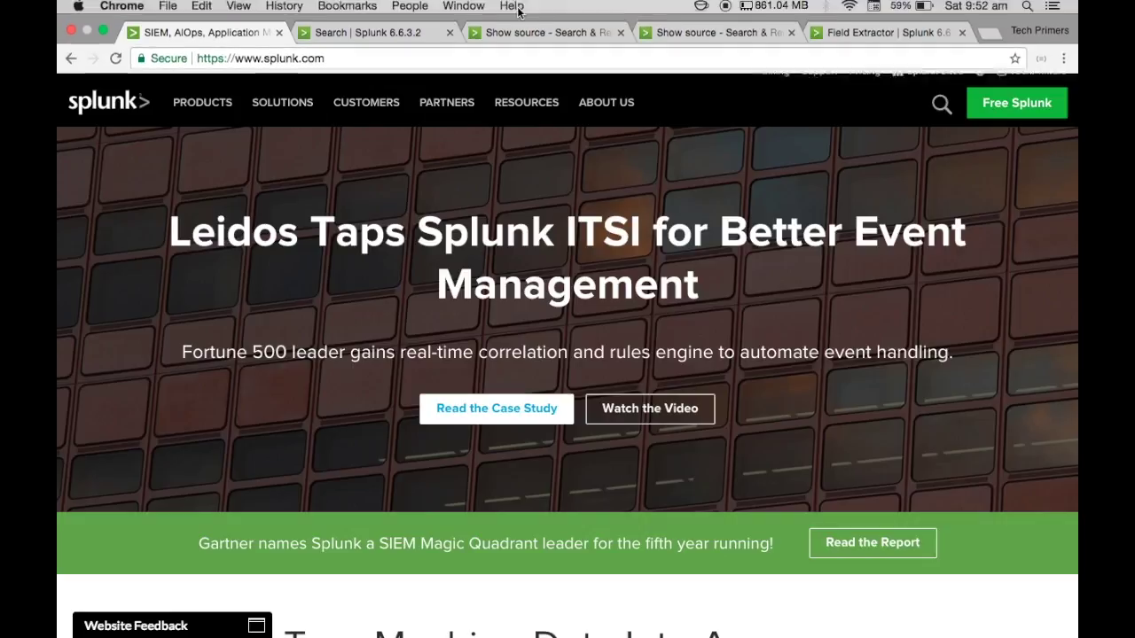
click(406, 35)
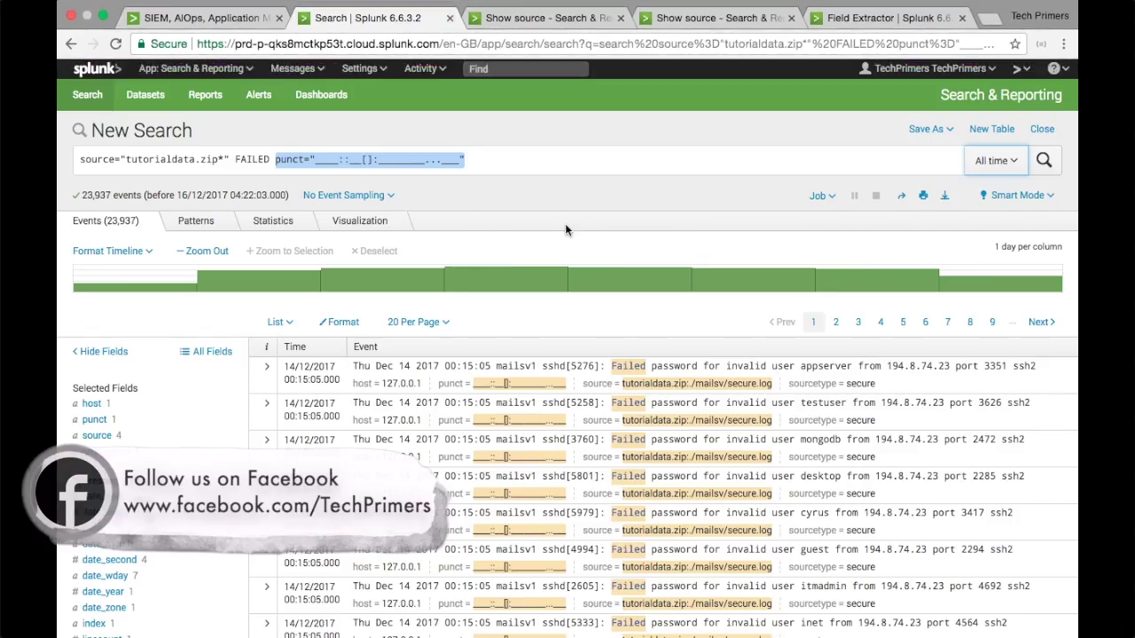